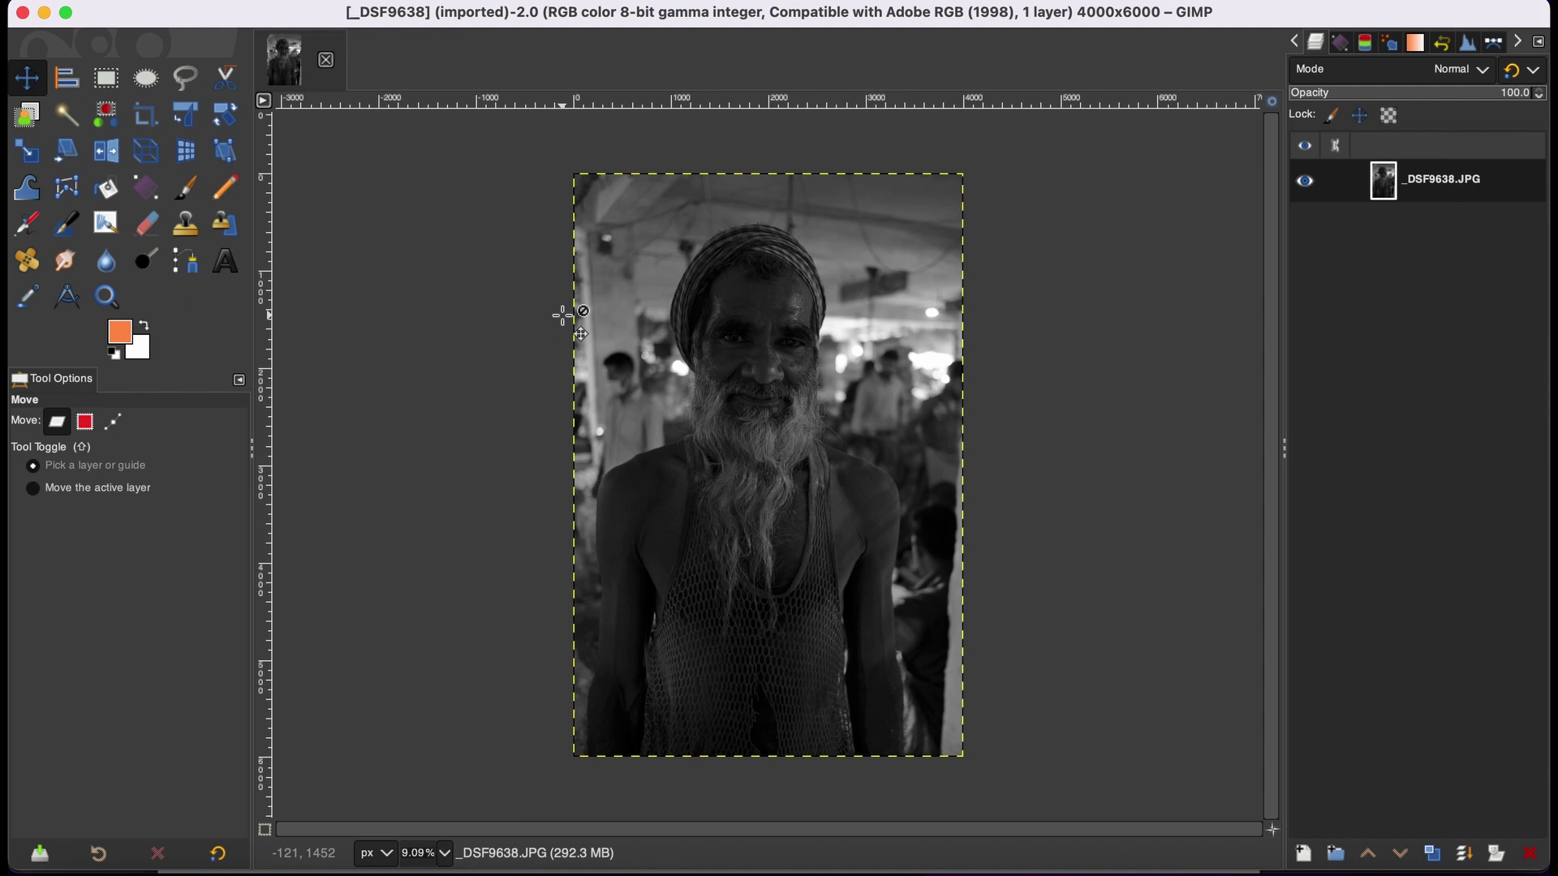
Step: Switch from the Move tool to the Dodge/Burn tool with Shift+D
key("shift+d")
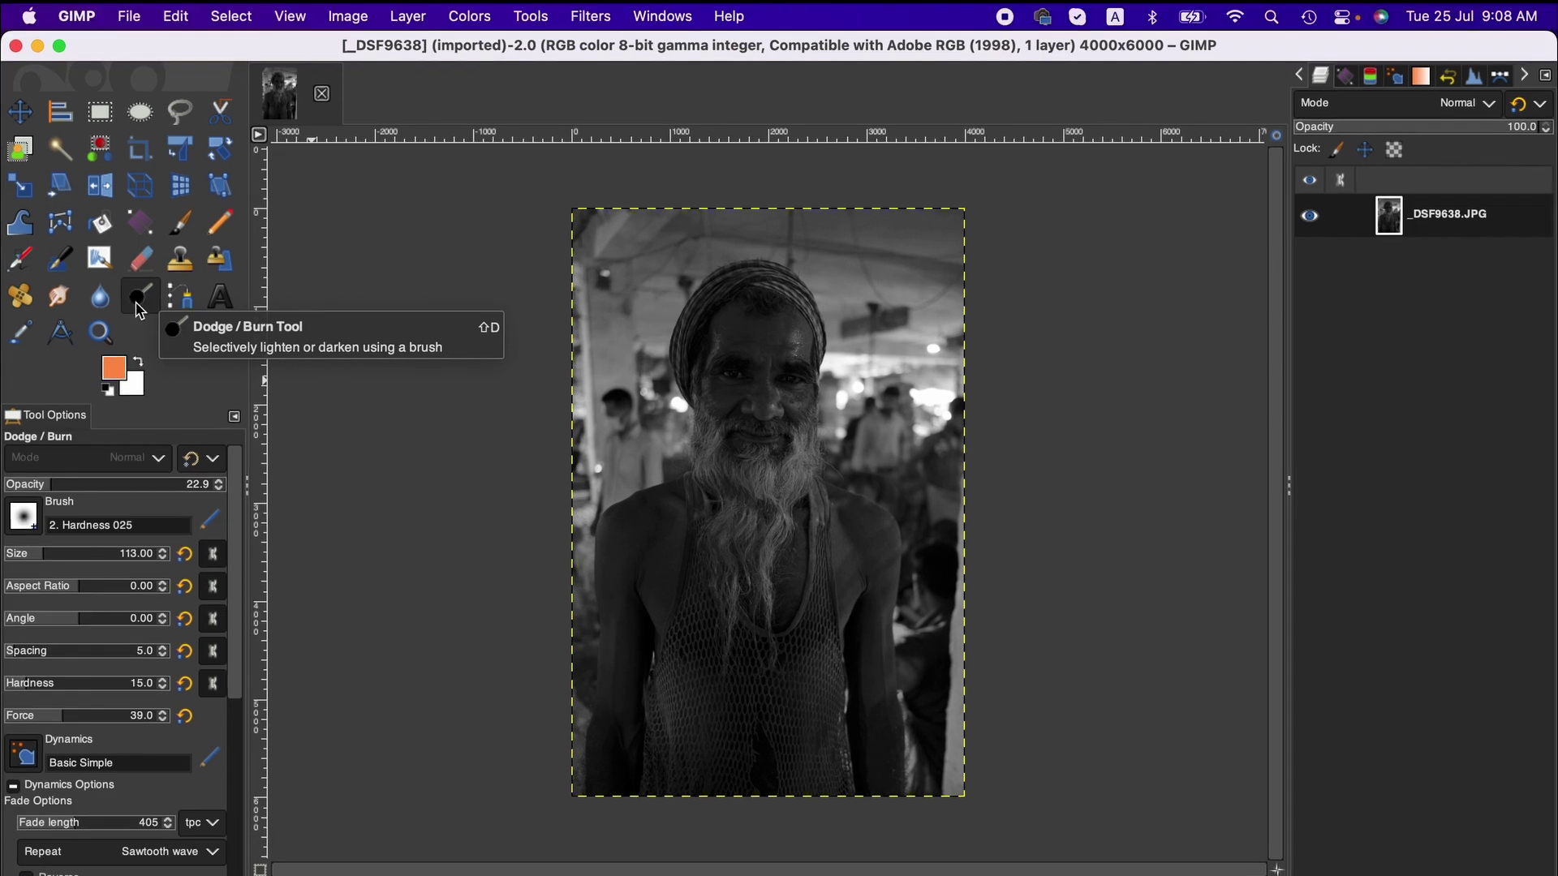
left_click(548, 14)
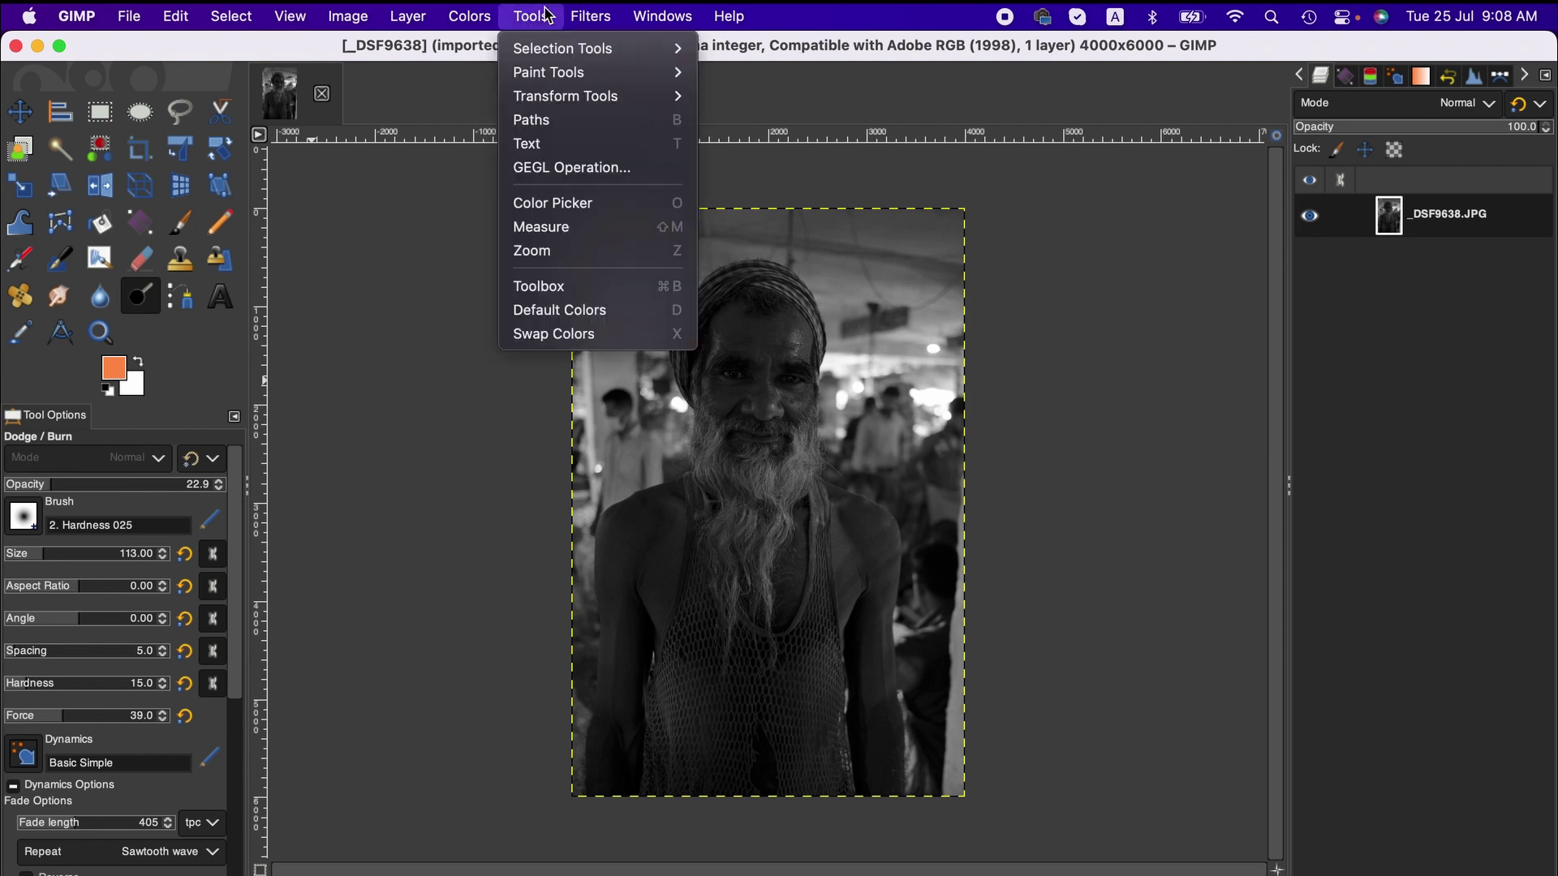
mouse_move(574, 79)
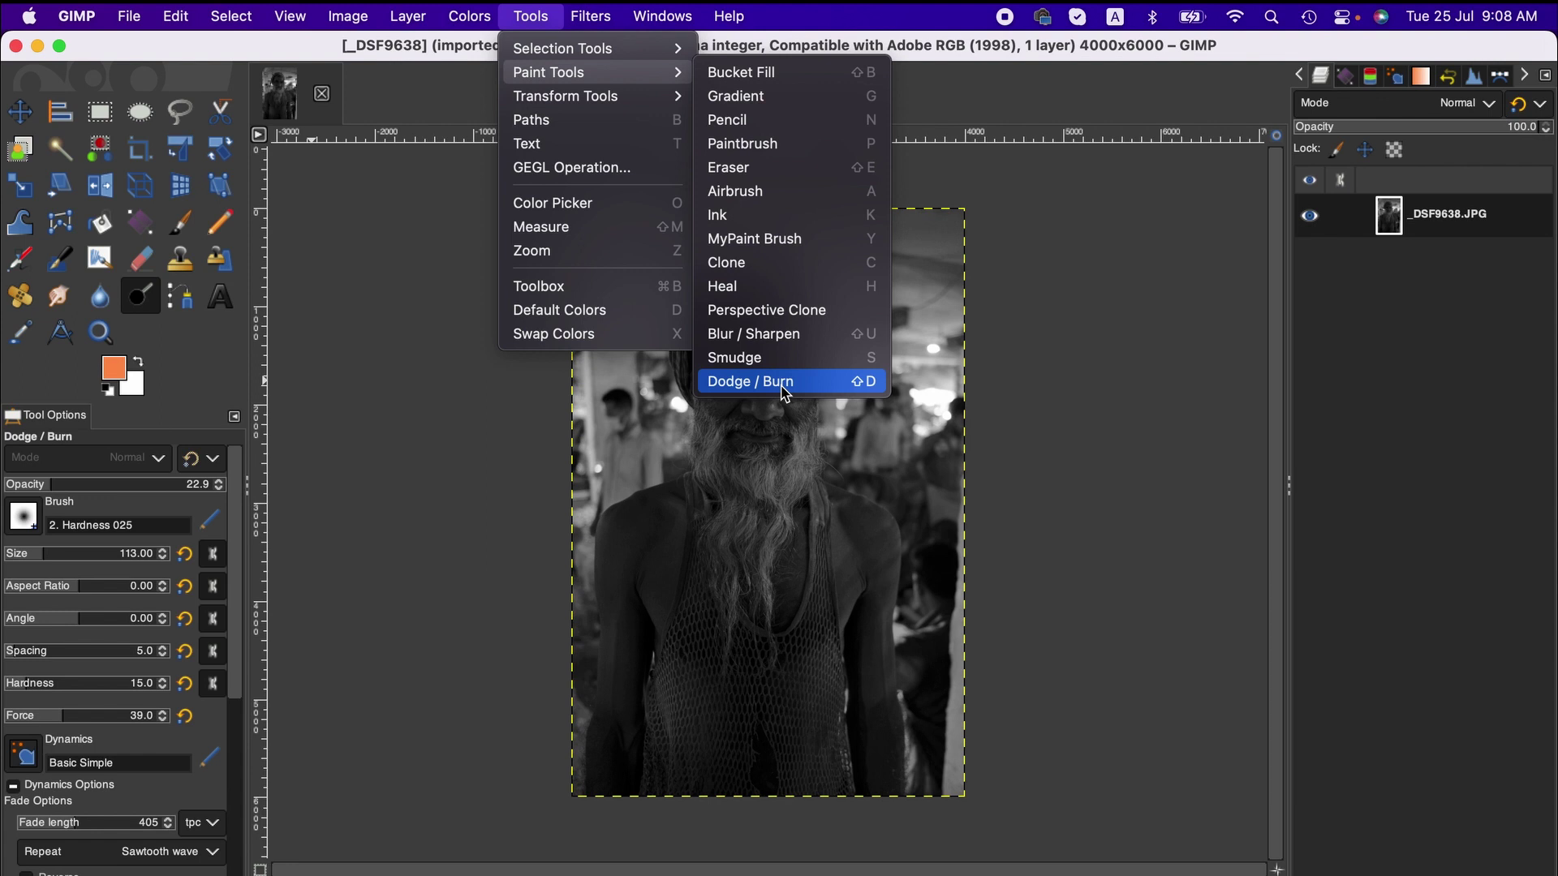
left_click(362, 602)
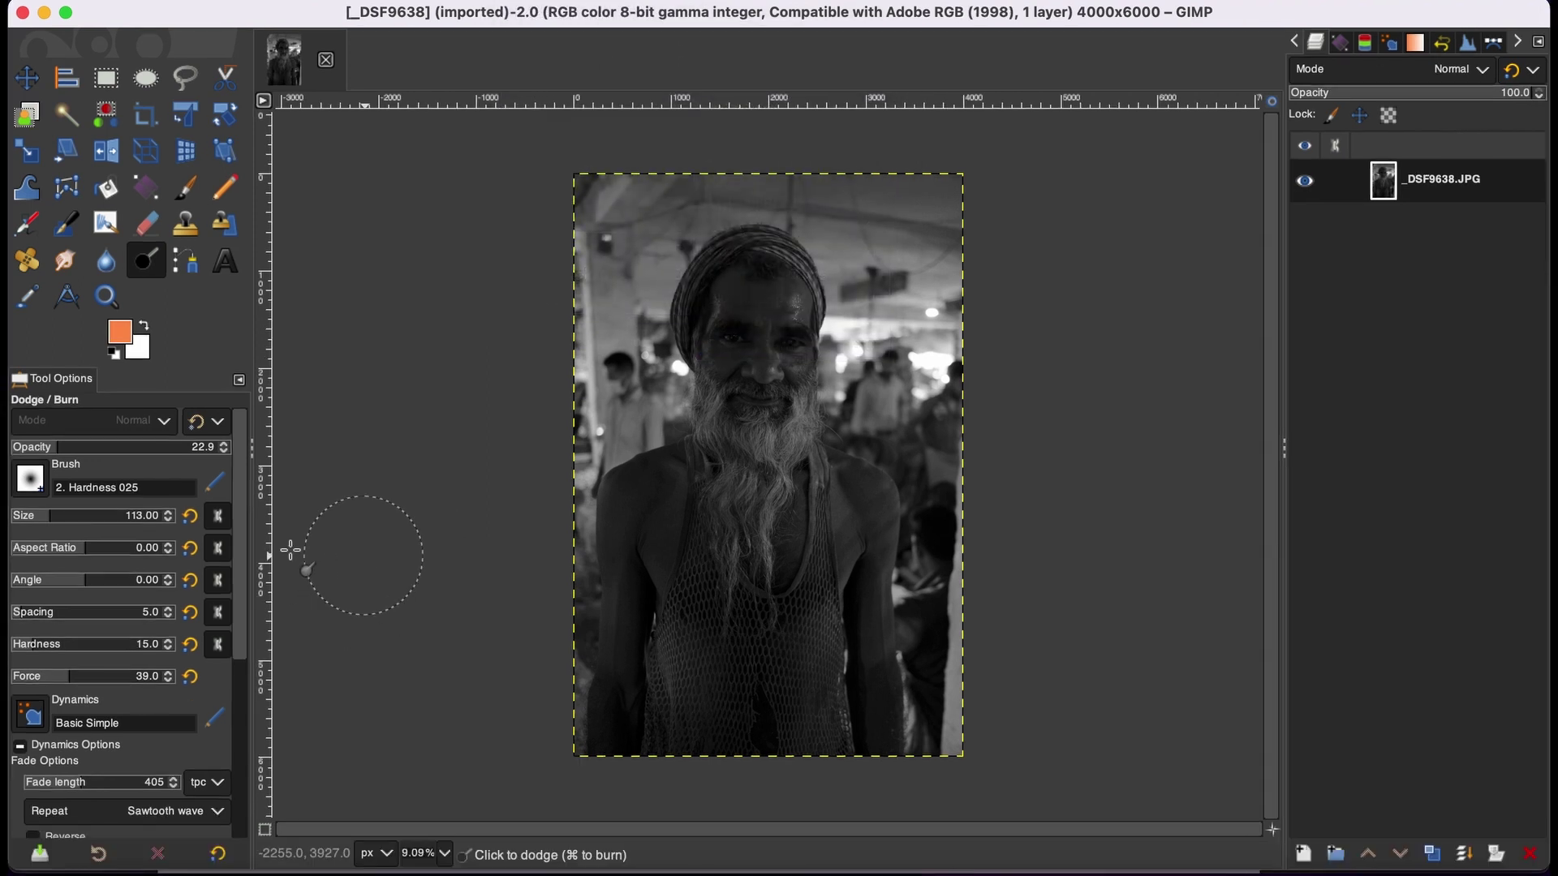
scroll(241, 505, "down", 1)
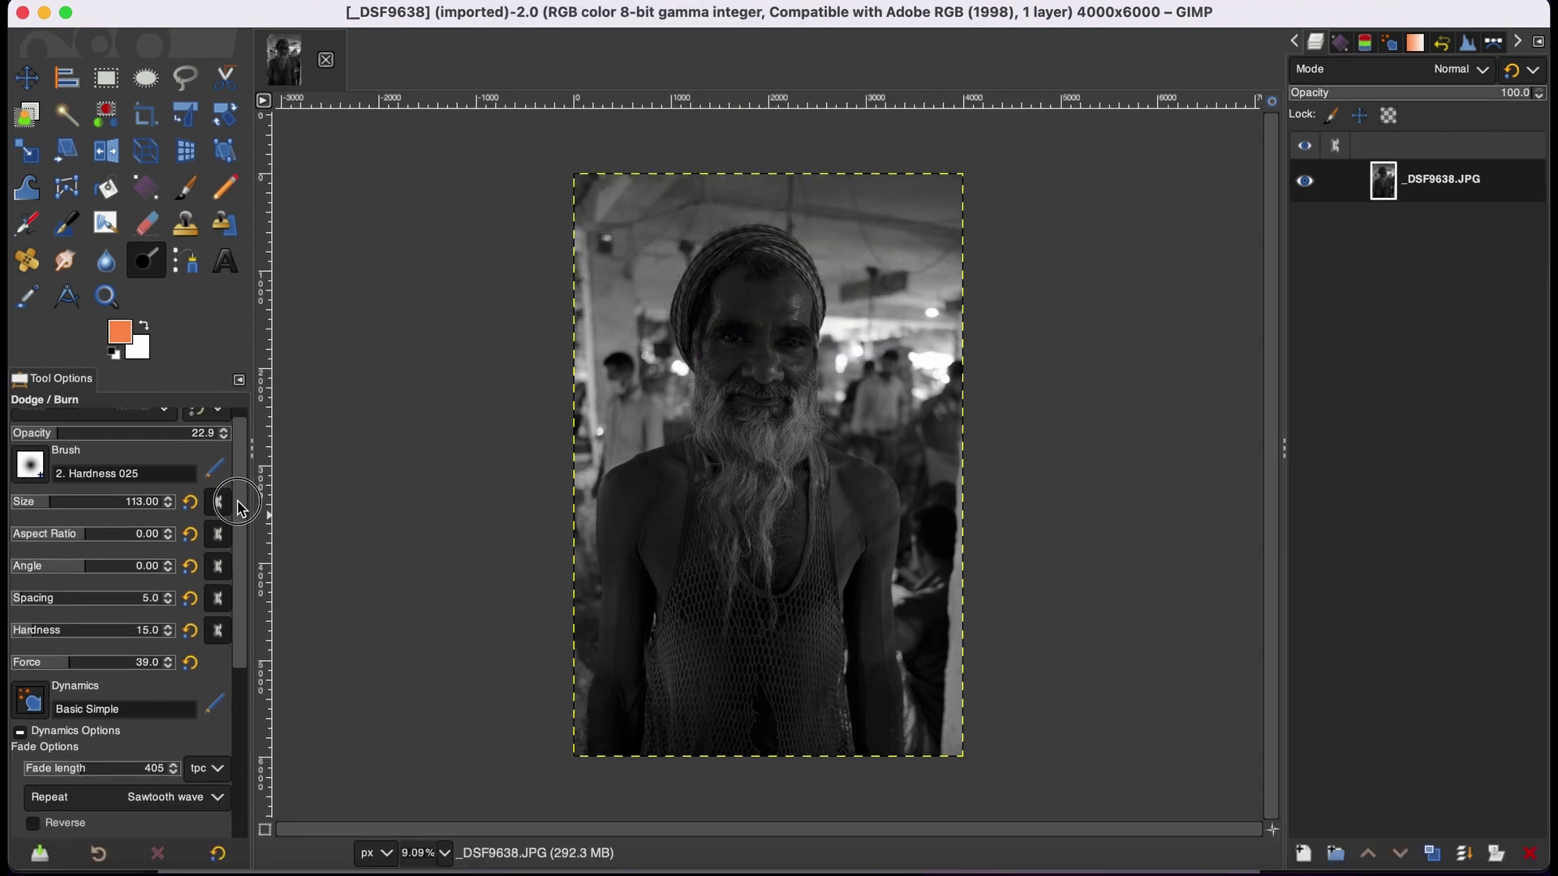
scroll(241, 504, "up", 1)
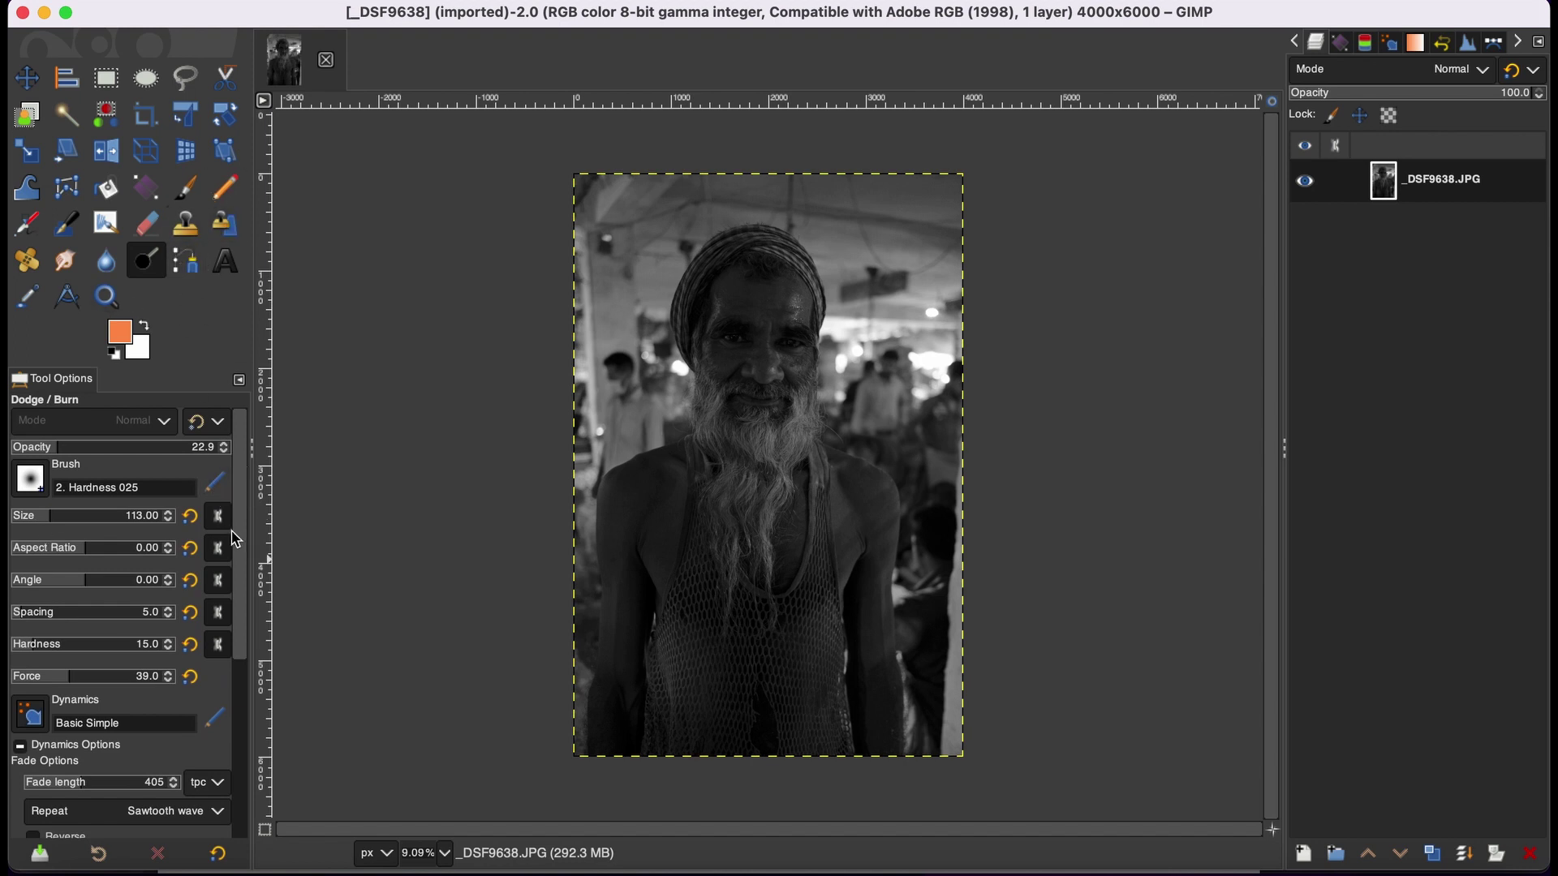
left_click_drag(235, 549, 245, 656)
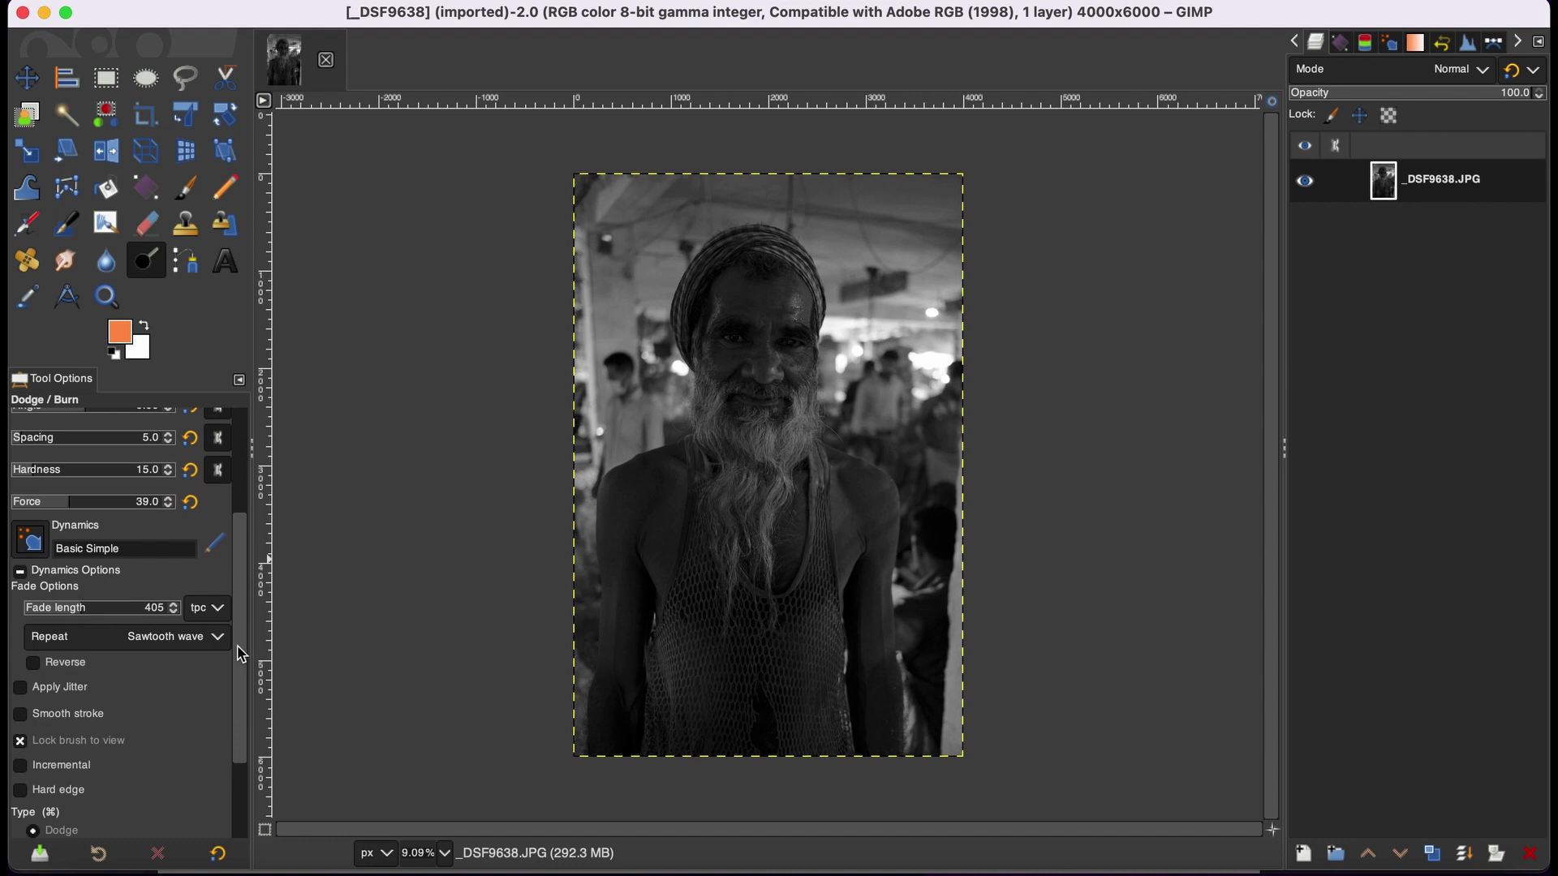
mouse_move(237, 646)
left_mouse_down()
mouse_move(238, 696)
mouse_move(242, 661)
left_mouse_up()
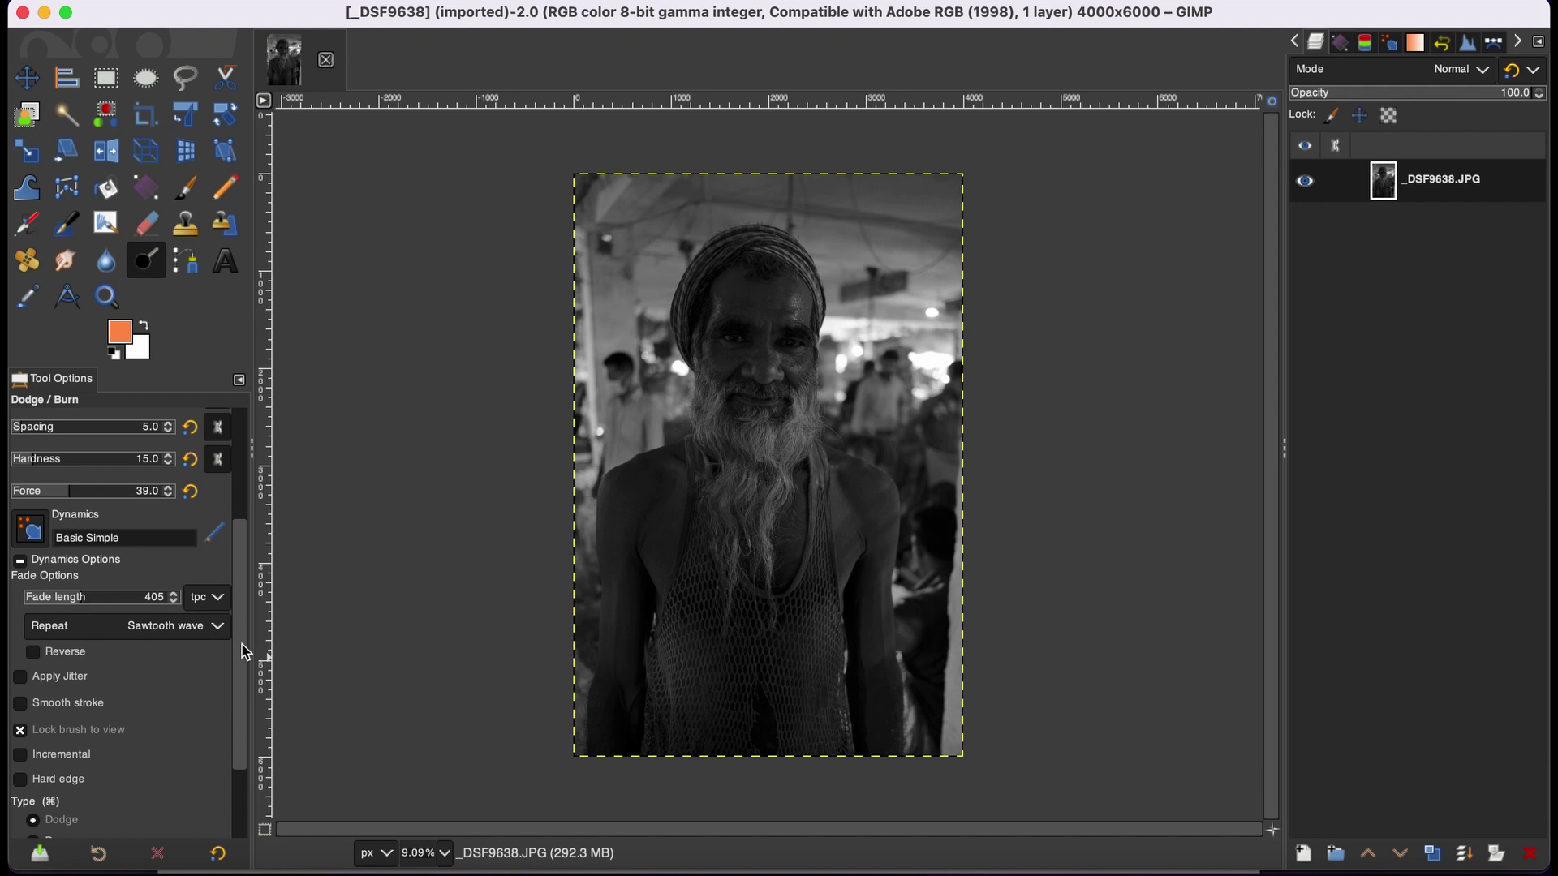
left_click_drag(246, 652, 247, 682)
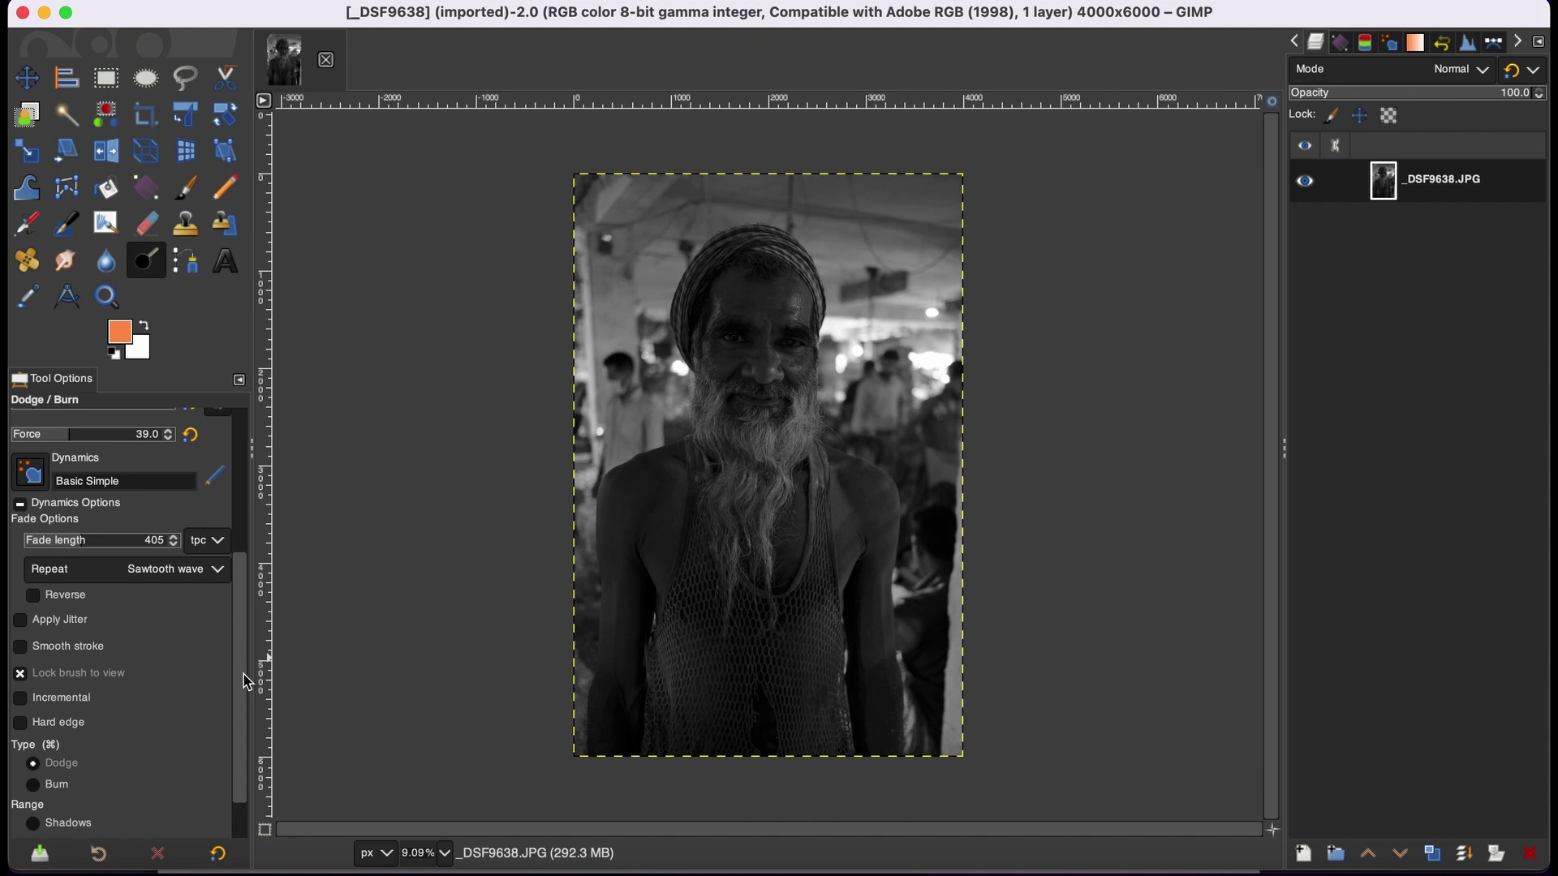
left_click(225, 572)
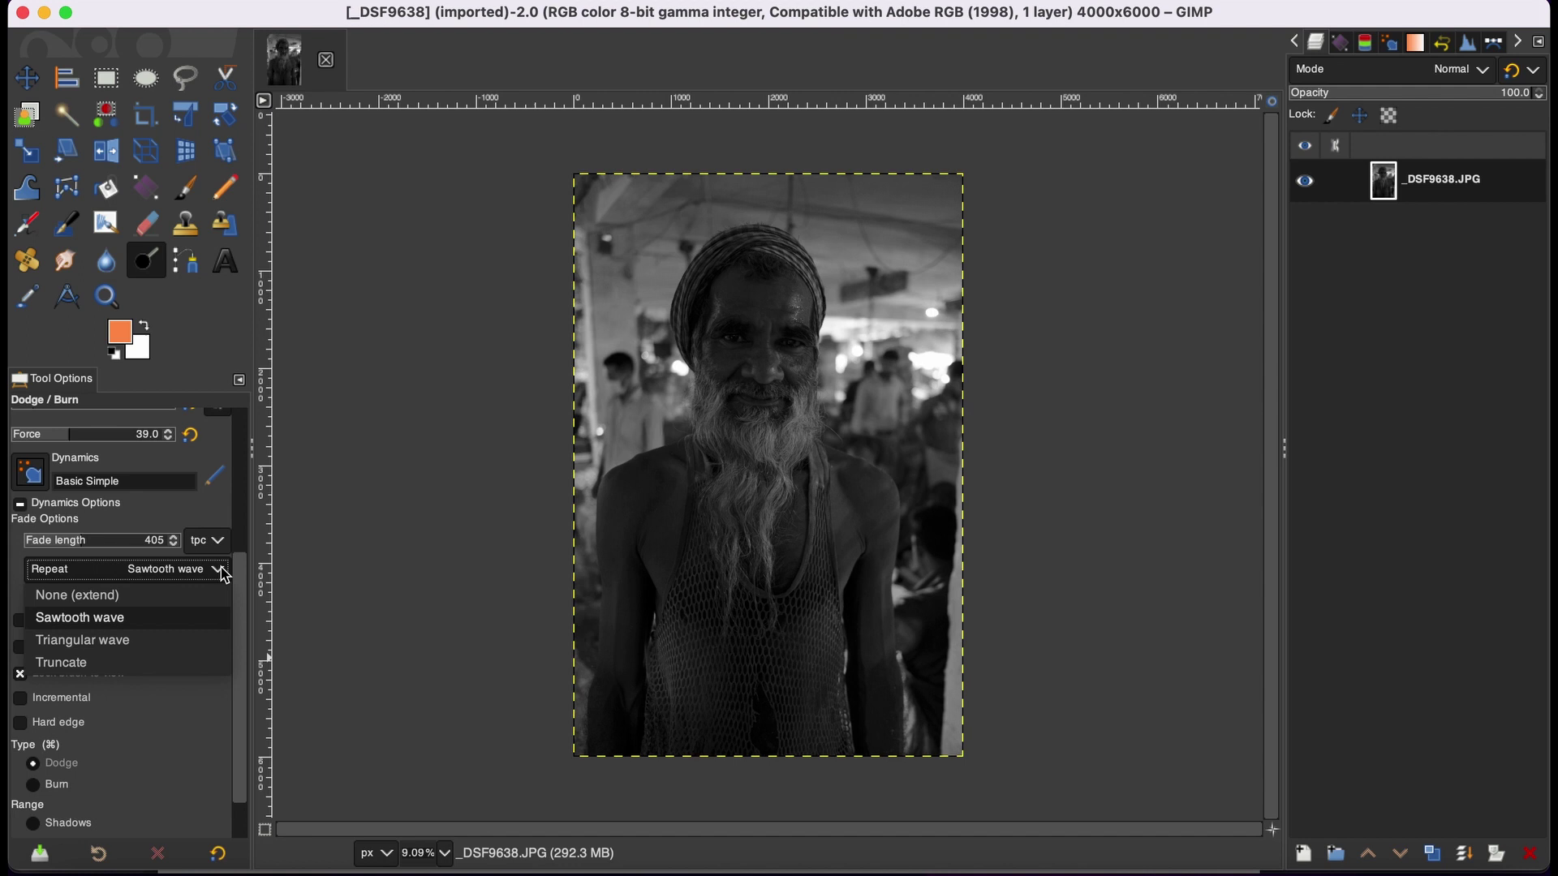
left_click(243, 501)
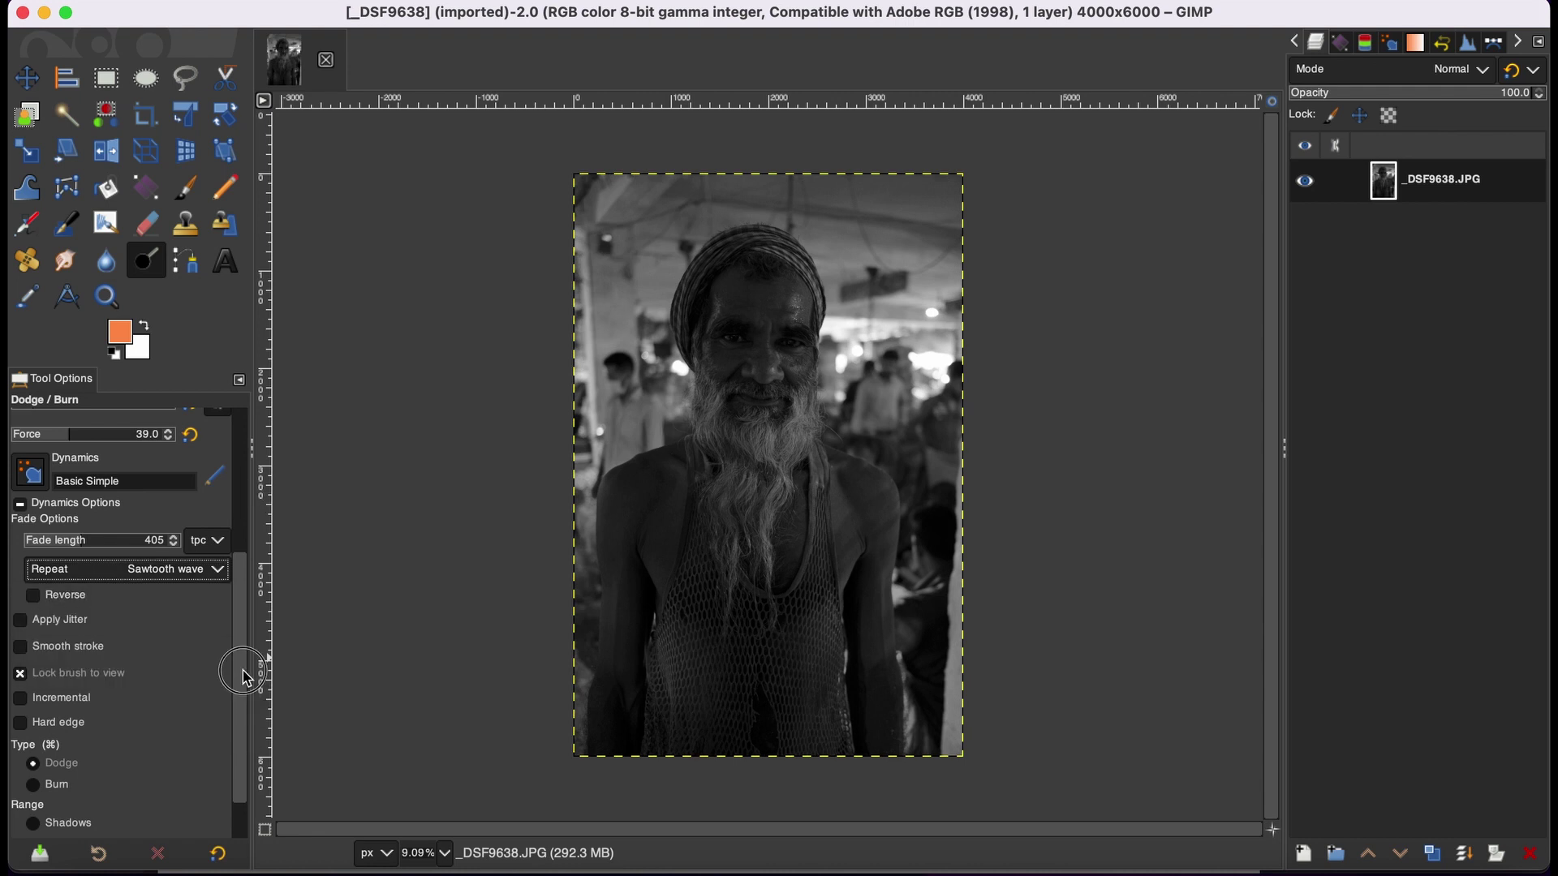
scroll(243, 690, "down", 3)
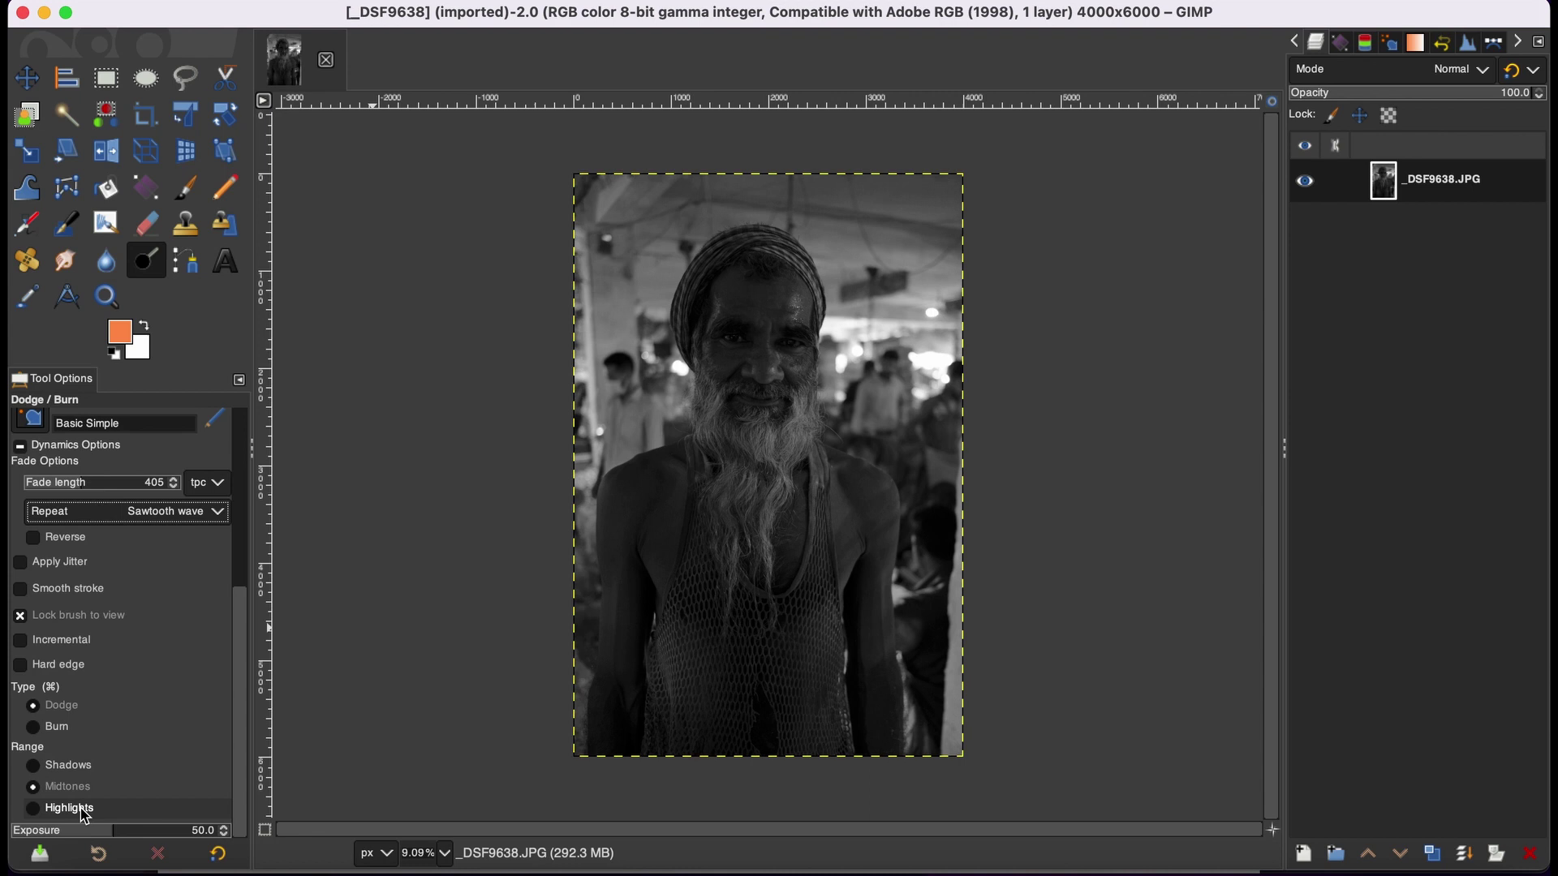
left_click(244, 572)
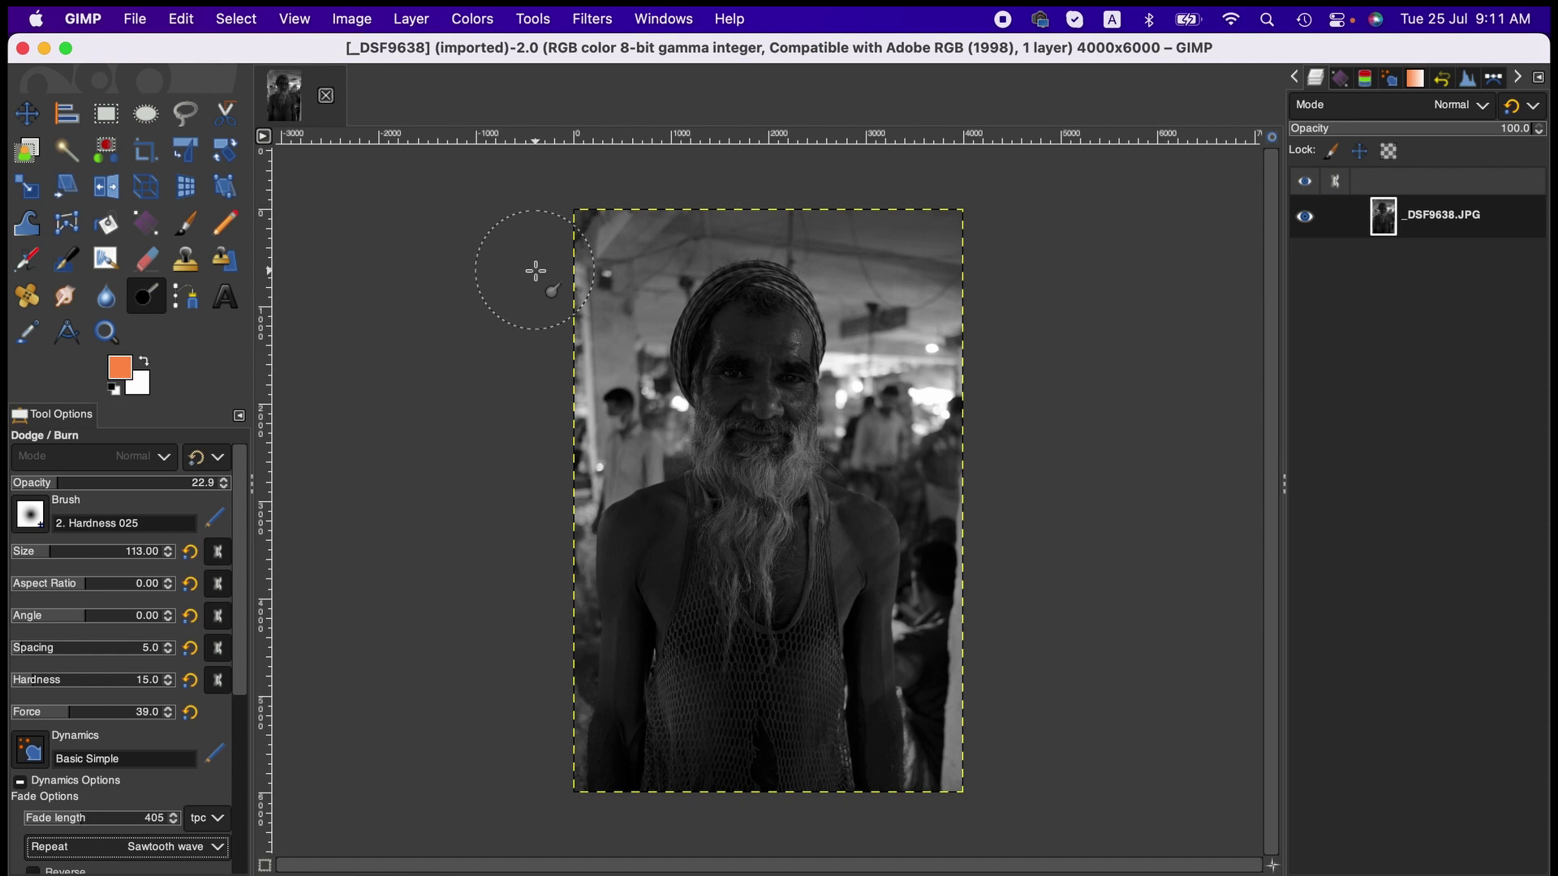
Step: Duplicate the brightened portrait into a new untitled image via Image > Duplicate
left_click(362, 23)
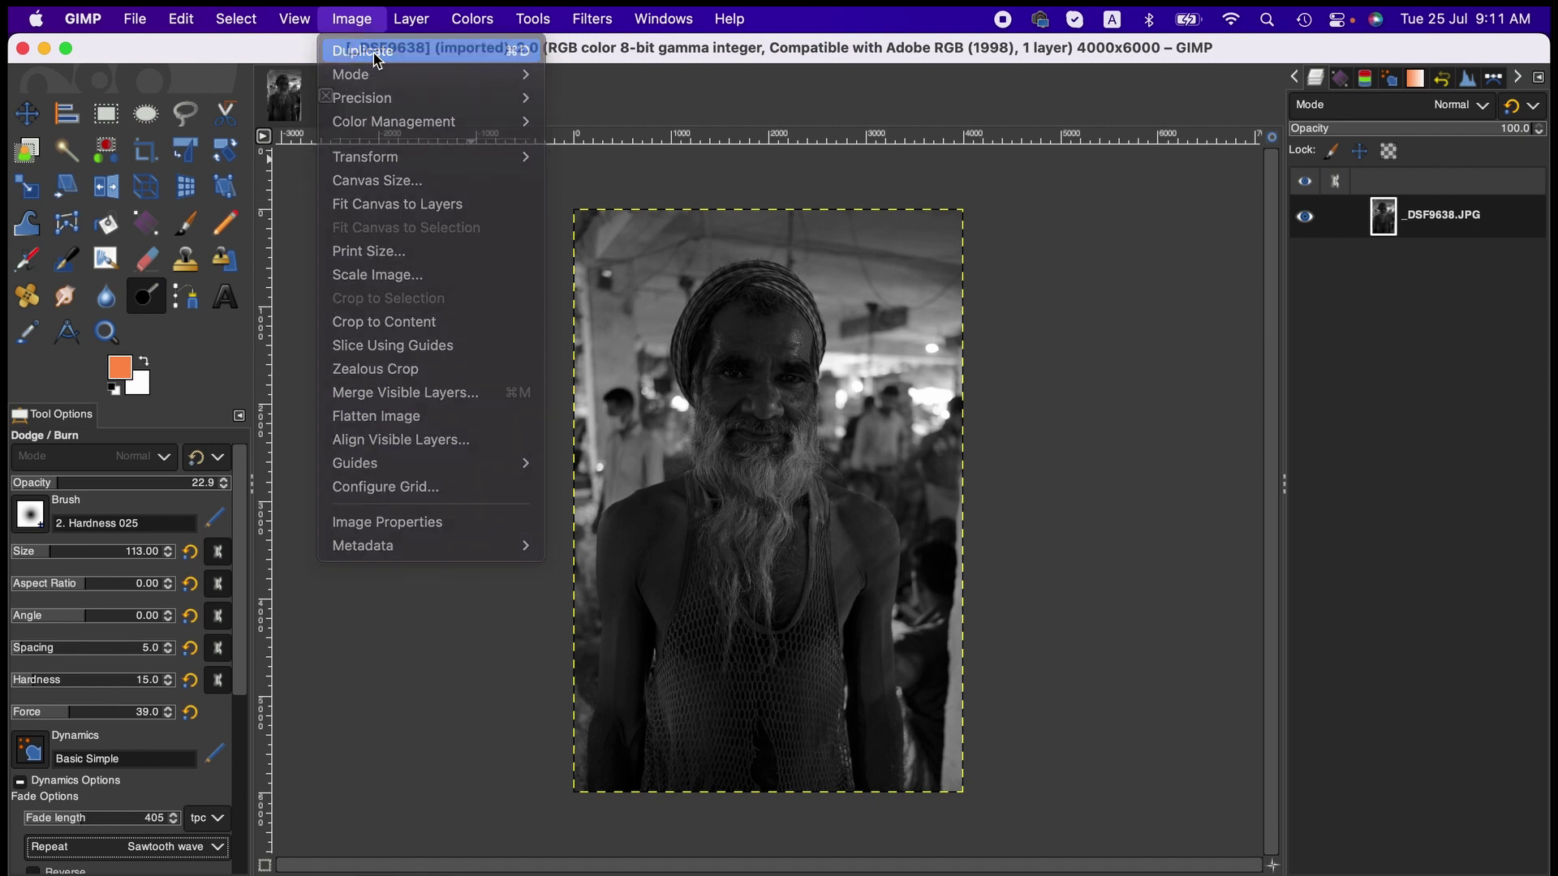
left_click(362, 51)
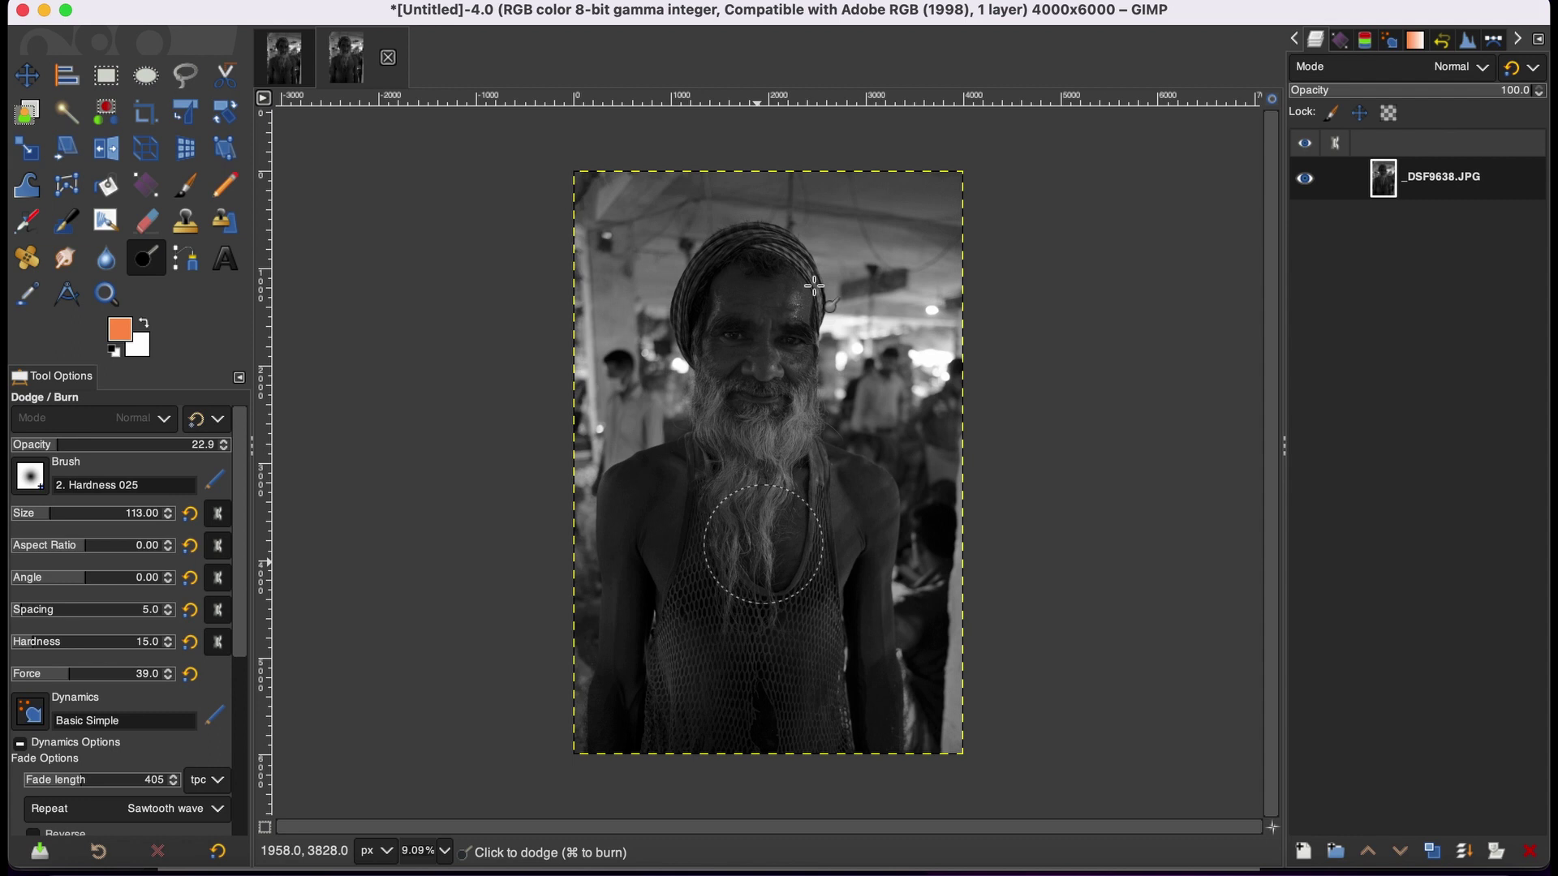
Step: Dodge the forehead, cheeks, beard and chest at 18.8 opacity to lighten them
left_click_drag(763, 544, 781, 686)
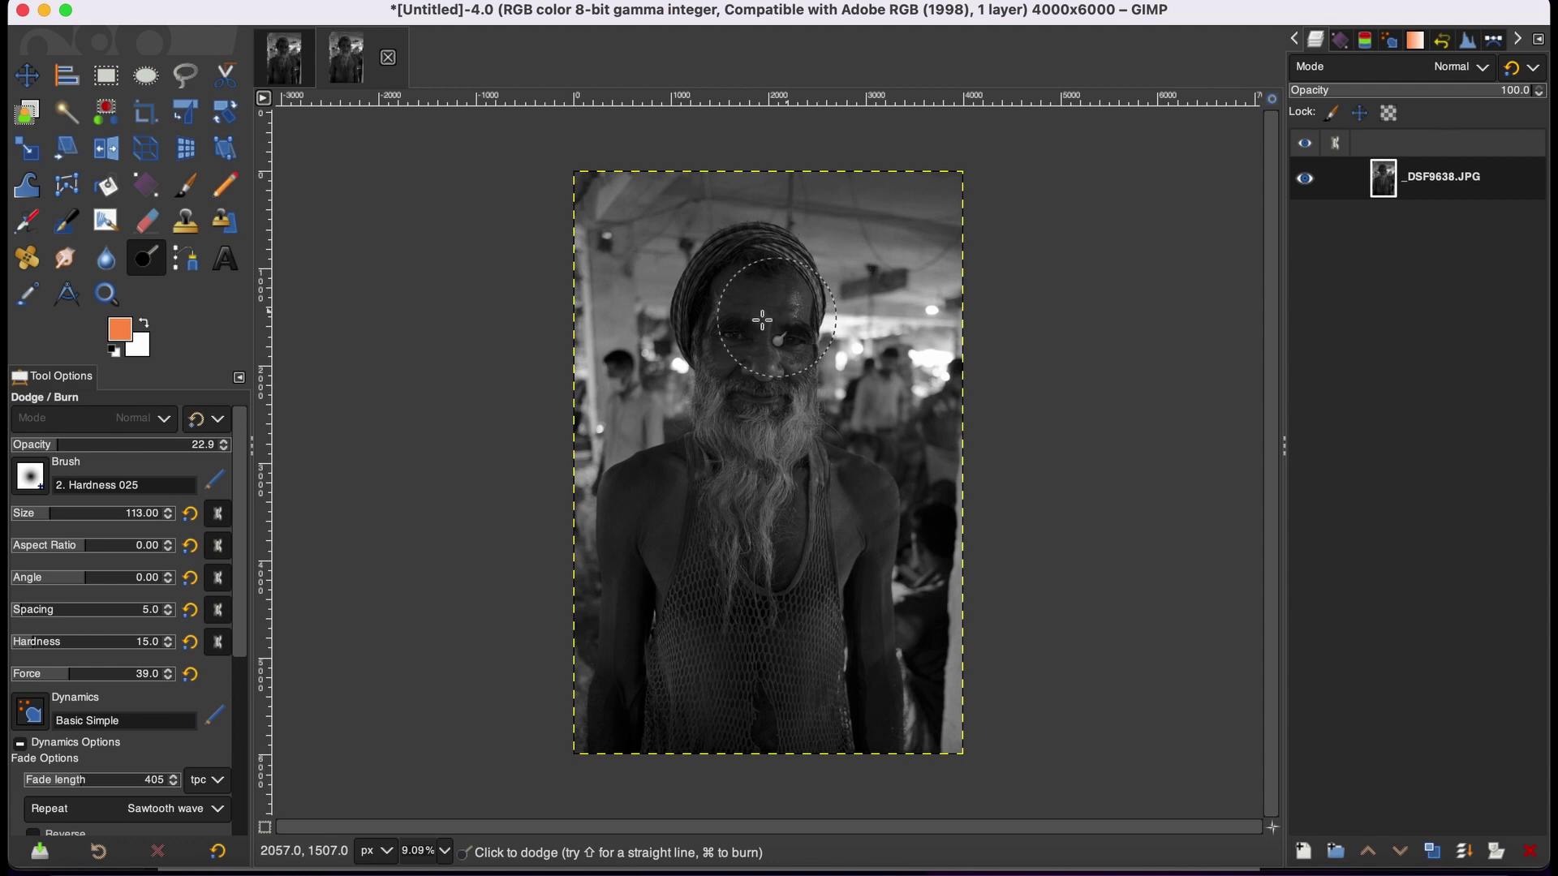
left_click(763, 321)
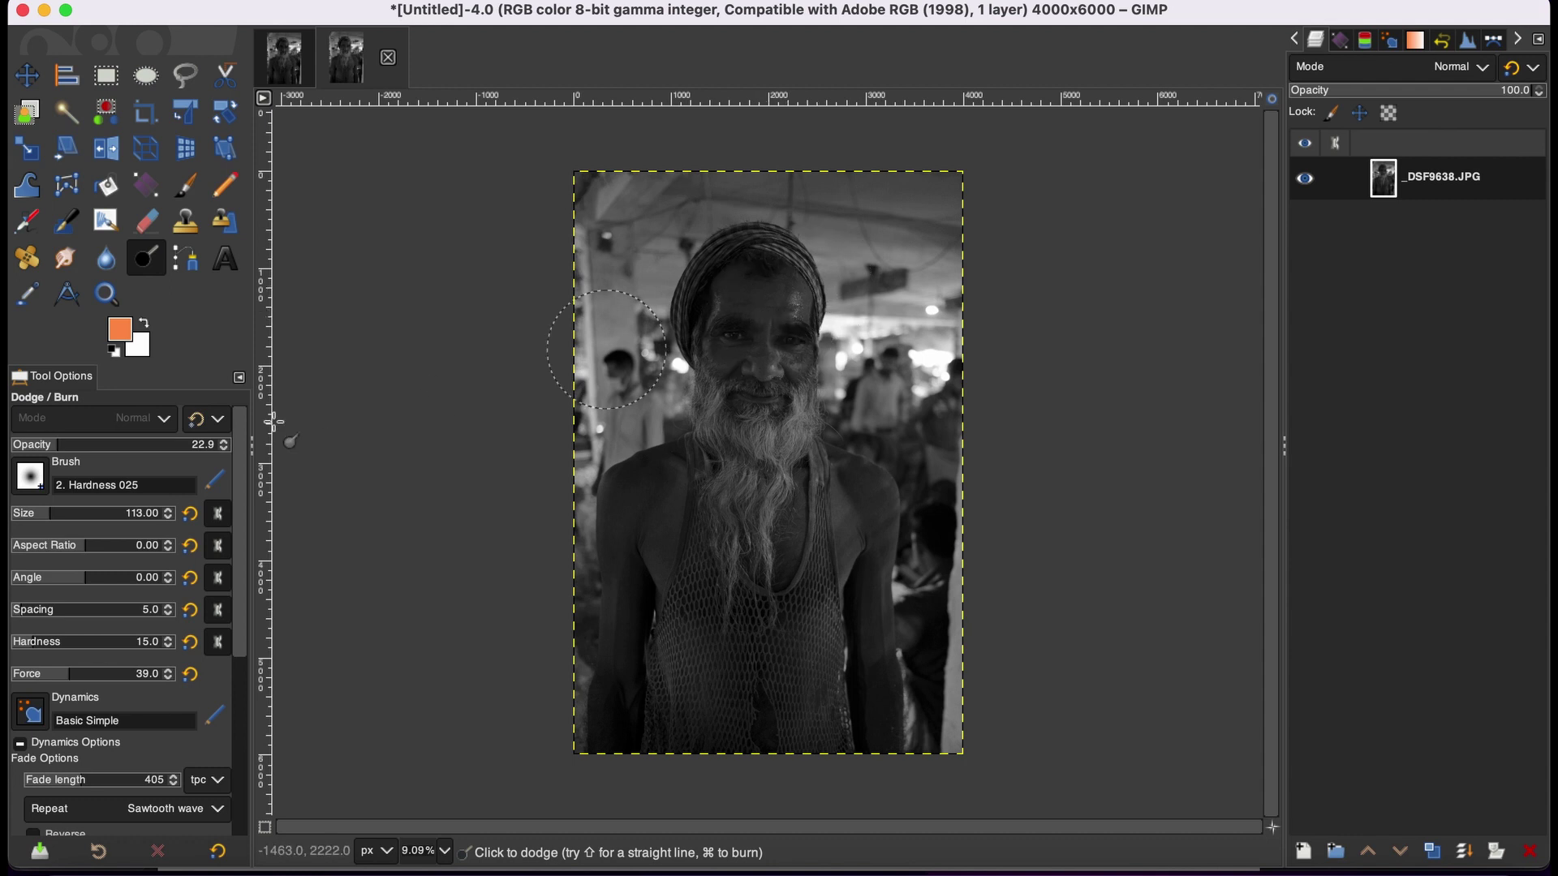
left_click(52, 439)
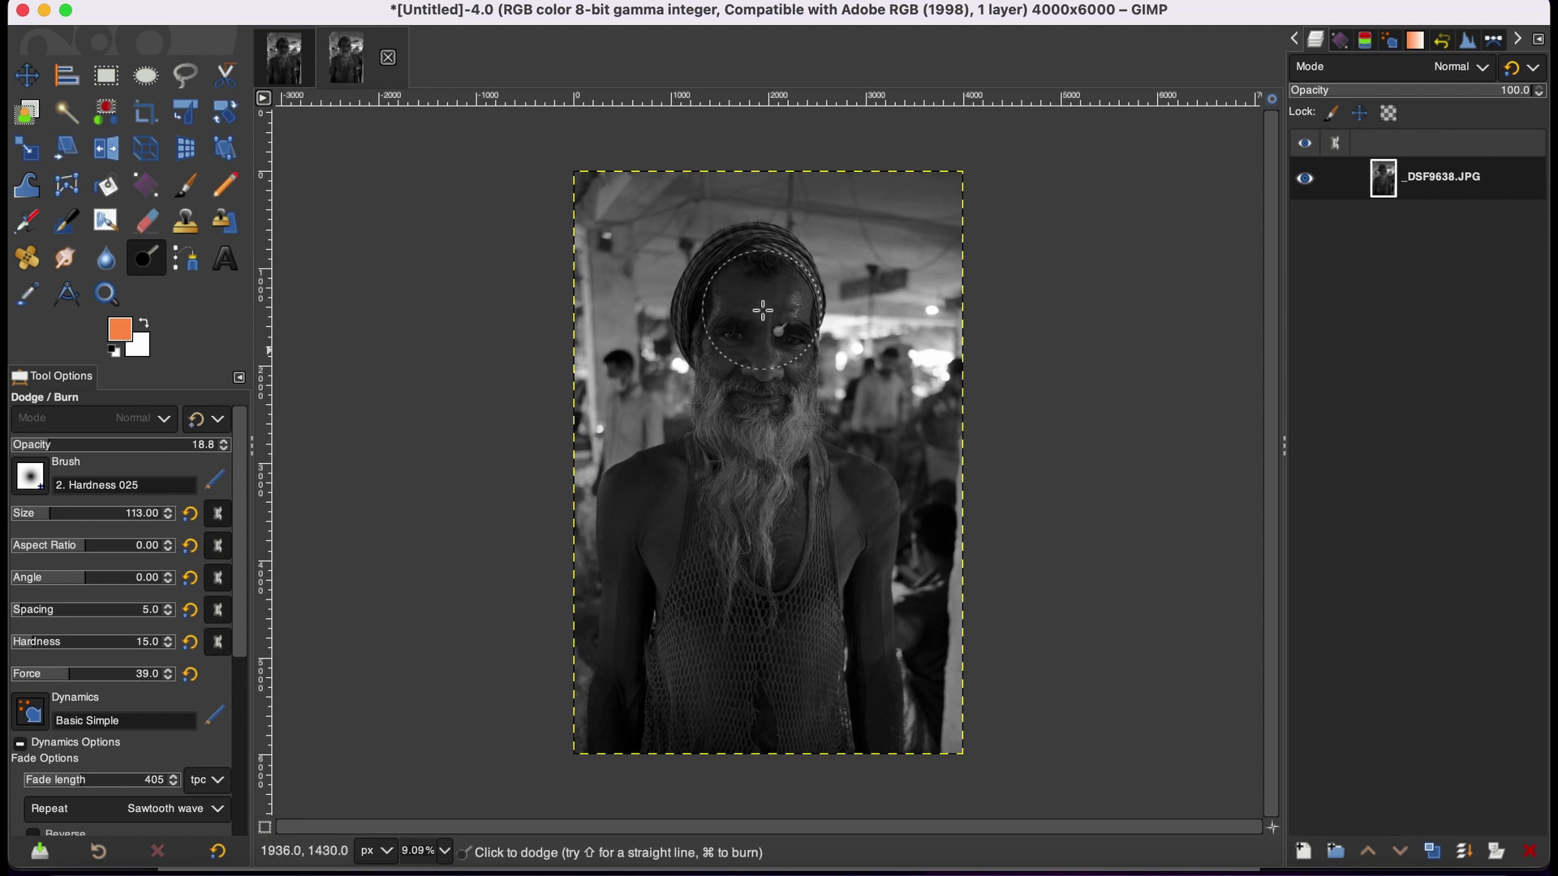
mouse_move(763, 310)
left_mouse_down()
mouse_move(749, 446)
mouse_move(765, 300)
mouse_move(746, 267)
mouse_move(739, 344)
mouse_move(772, 449)
mouse_move(773, 541)
mouse_move(756, 568)
mouse_move(782, 559)
mouse_move(658, 516)
mouse_move(783, 625)
left_mouse_up()
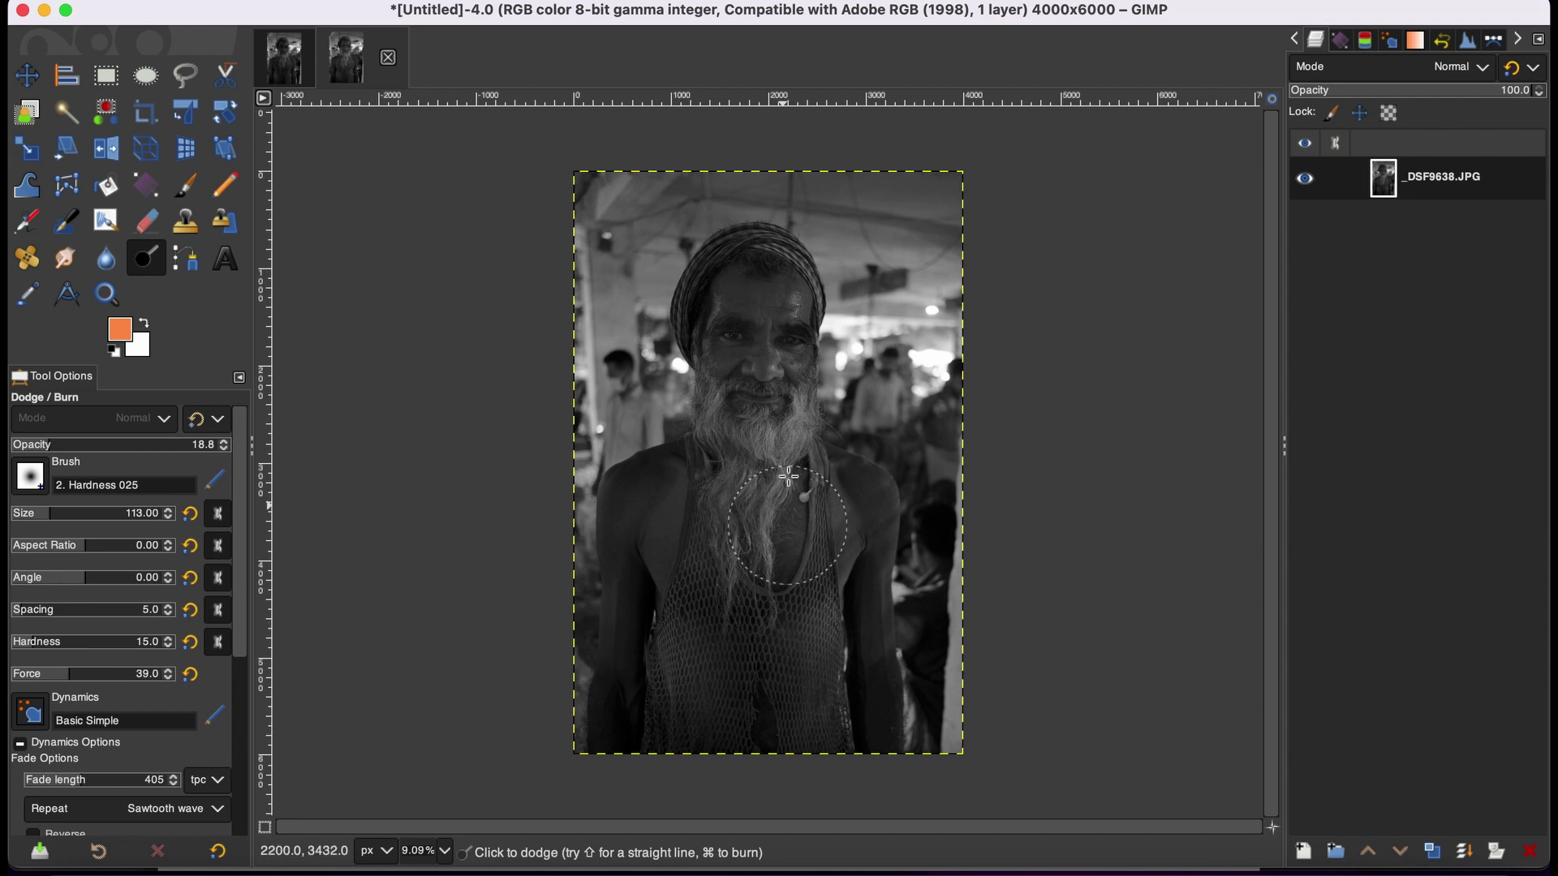
mouse_move(811, 345)
left_mouse_down()
mouse_move(746, 320)
mouse_move(749, 398)
mouse_move(750, 271)
mouse_move(748, 348)
left_mouse_up()
left_click(766, 530)
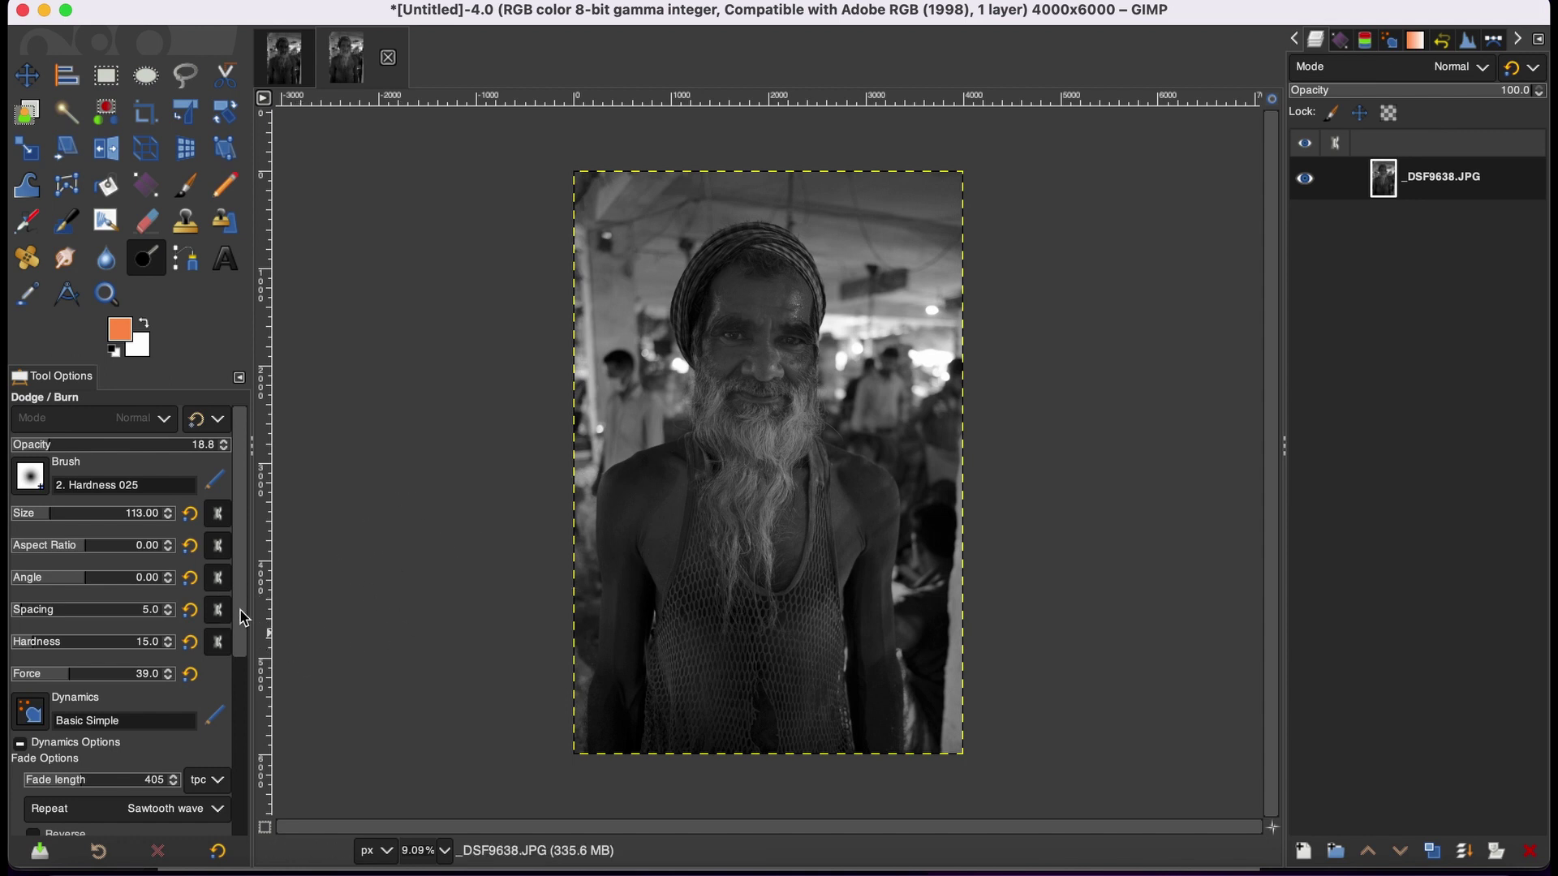
left_click_drag(245, 619, 268, 809)
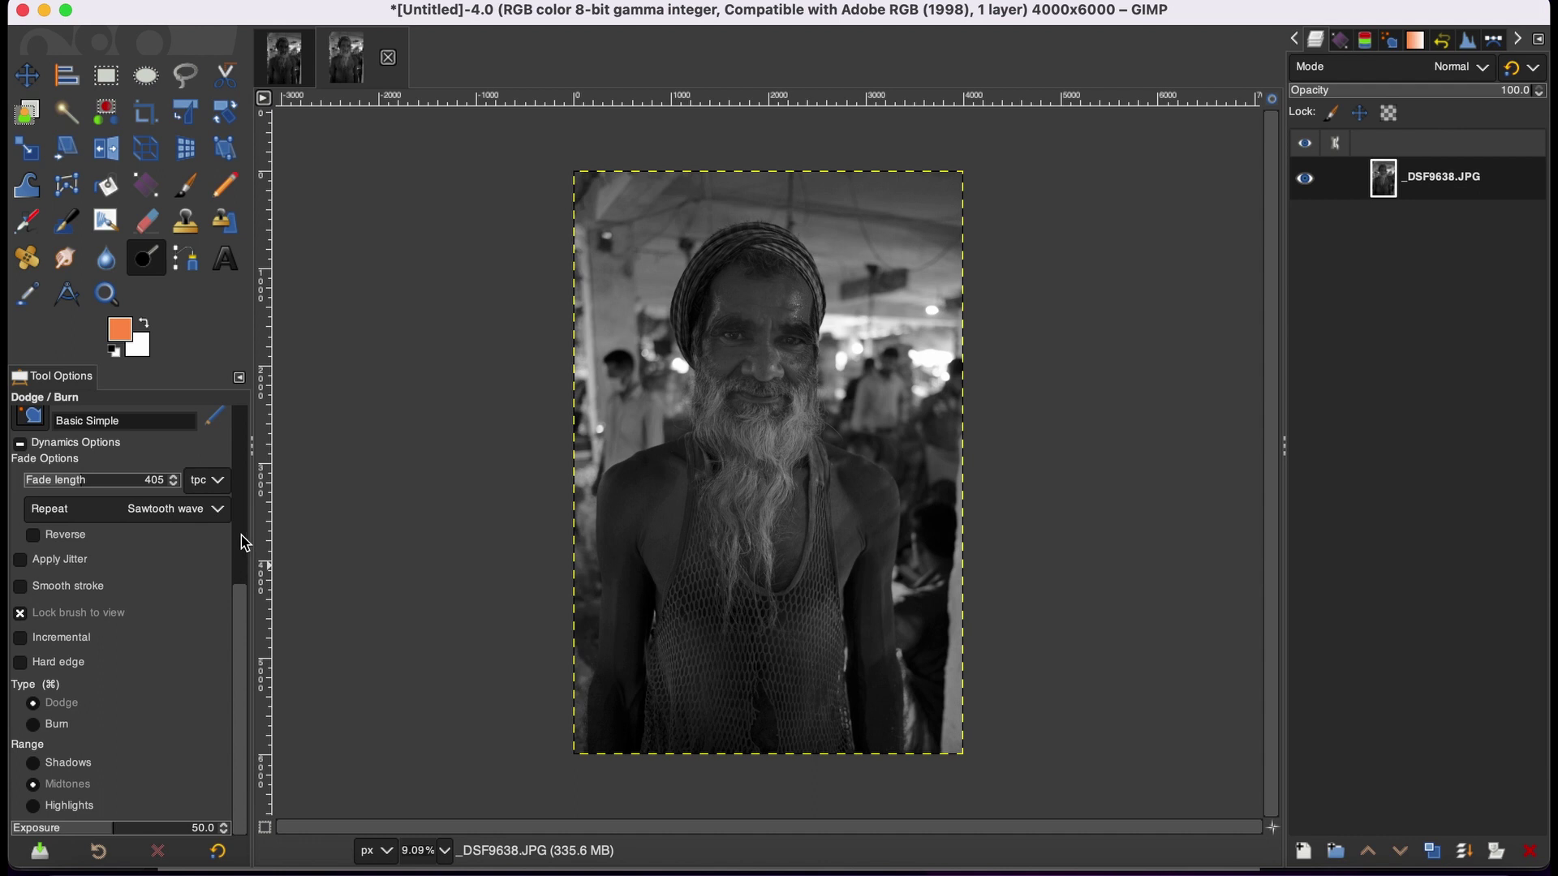
scroll(245, 542, "up", 5)
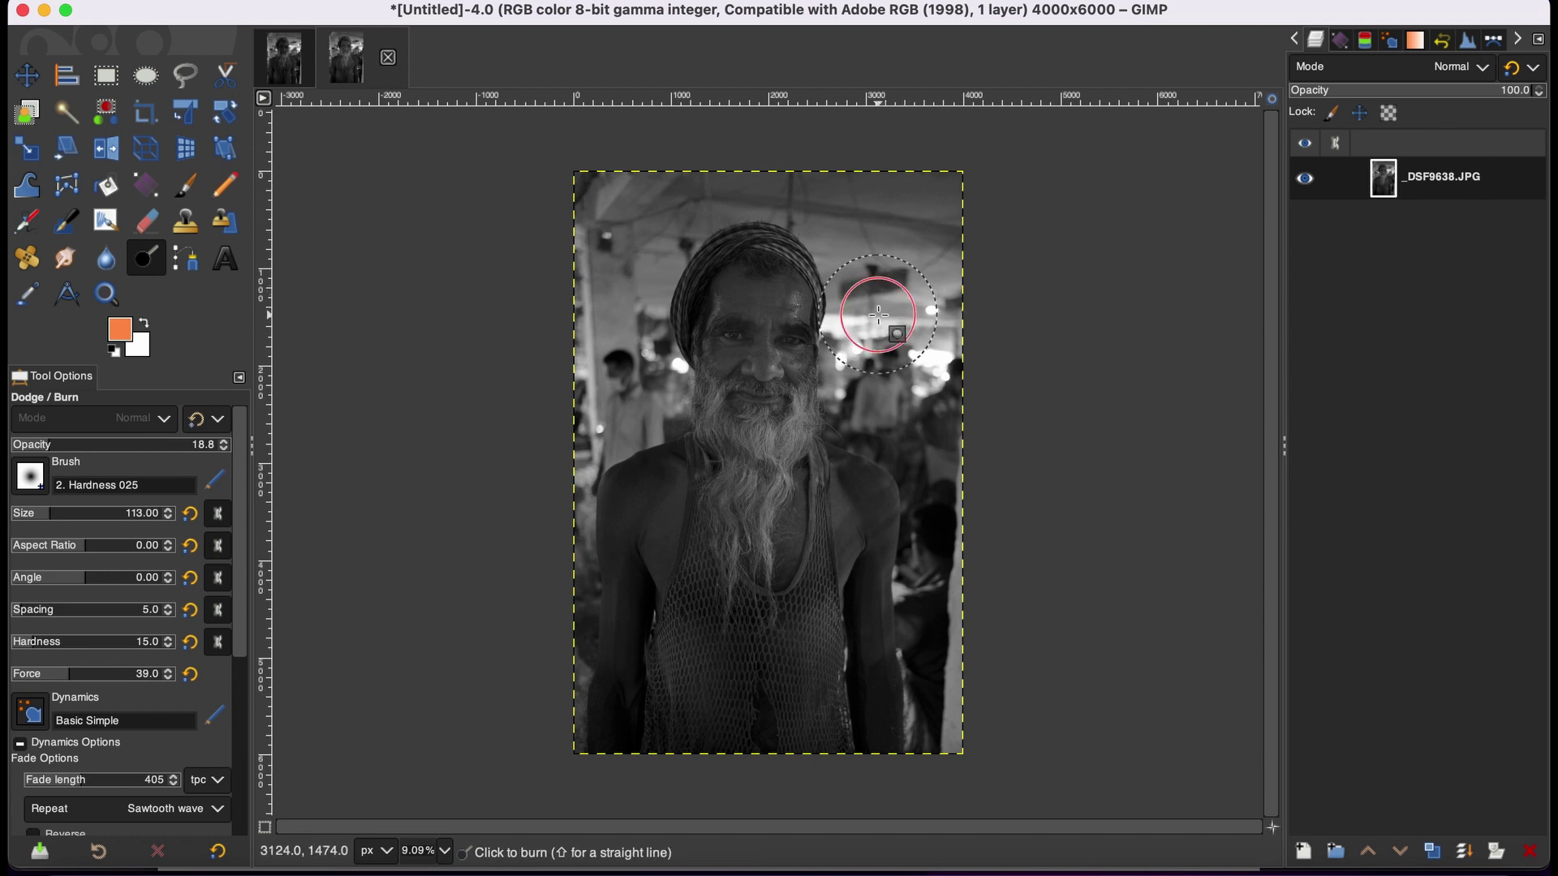
Step: Burn the bright market lights to the right of the man's head
mouse_move(883, 309)
left_mouse_down()
mouse_move(907, 367)
mouse_move(951, 330)
mouse_move(948, 355)
mouse_move(927, 349)
mouse_move(947, 325)
mouse_move(933, 340)
left_mouse_up()
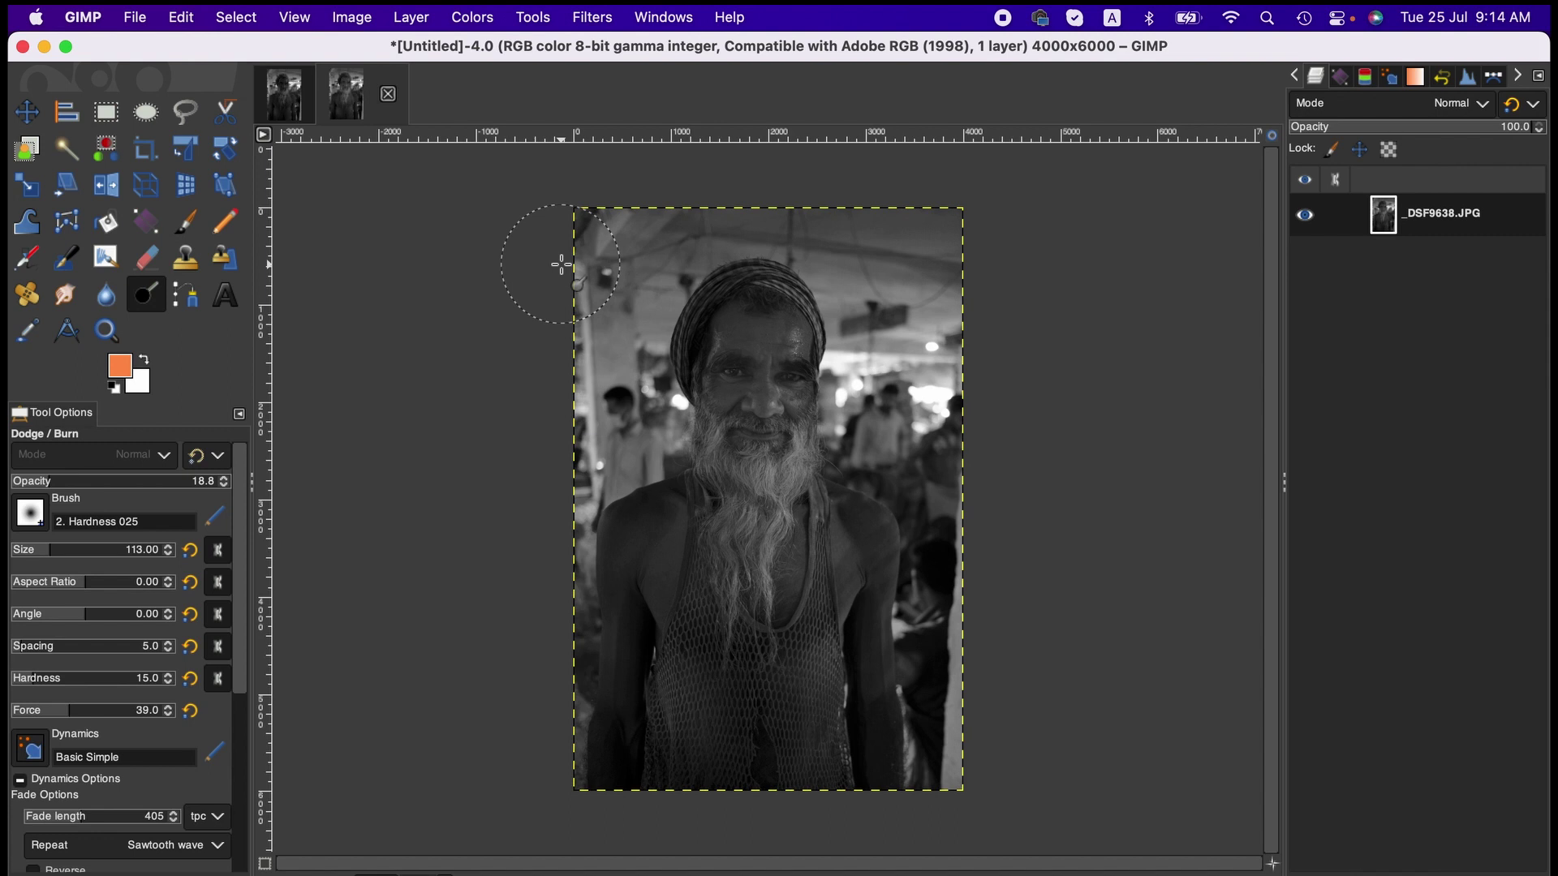
Step: Set Shadows-Highlights to Shadows 42.42 and Highlights -17.58
left_click(490, 17)
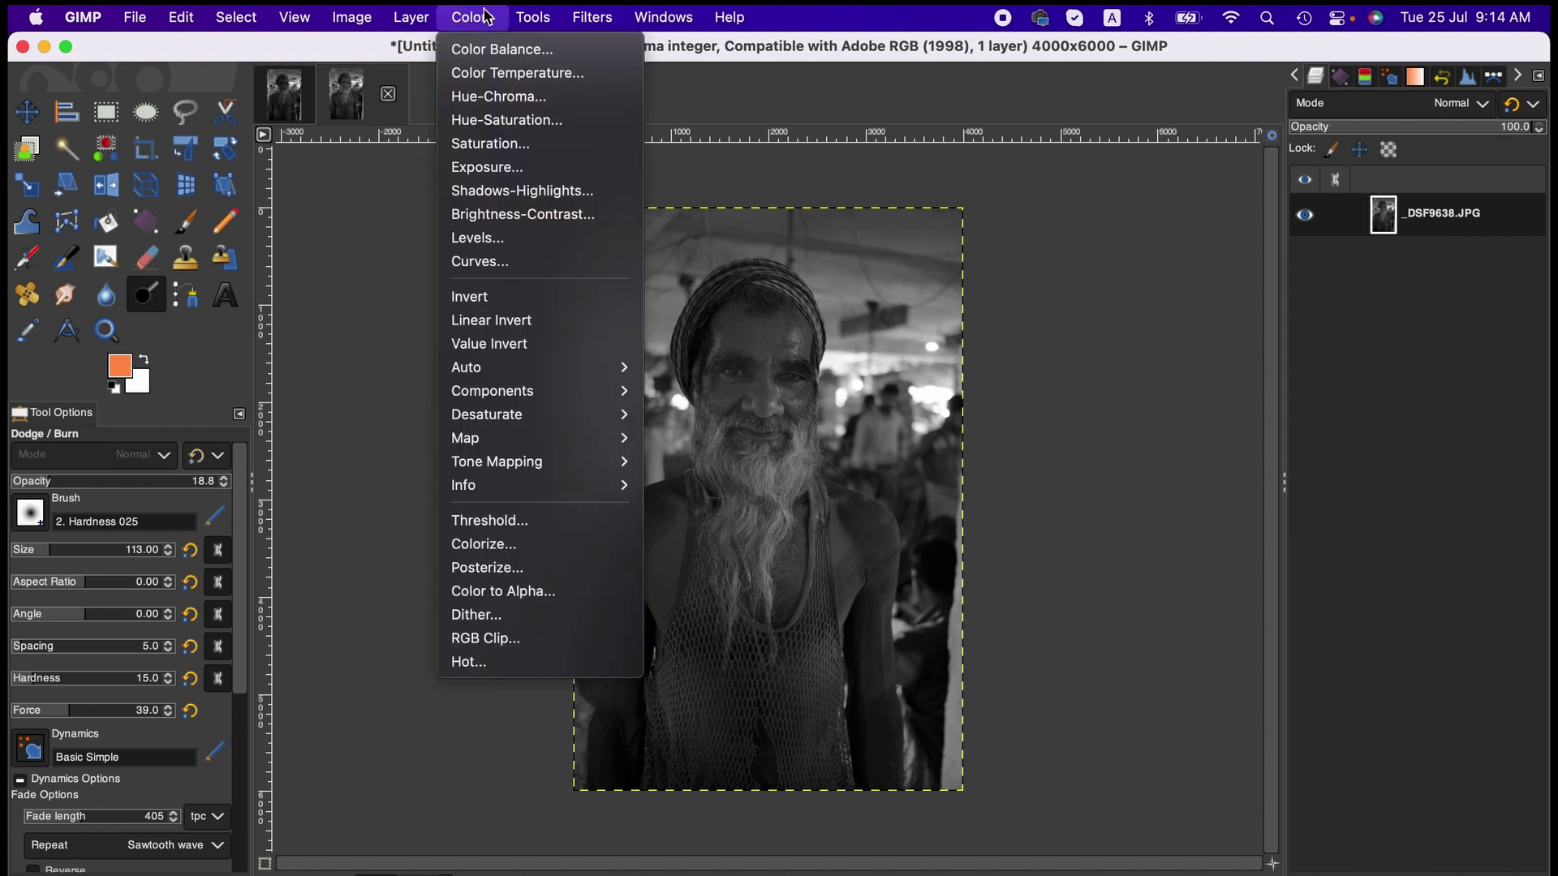
left_click(536, 188)
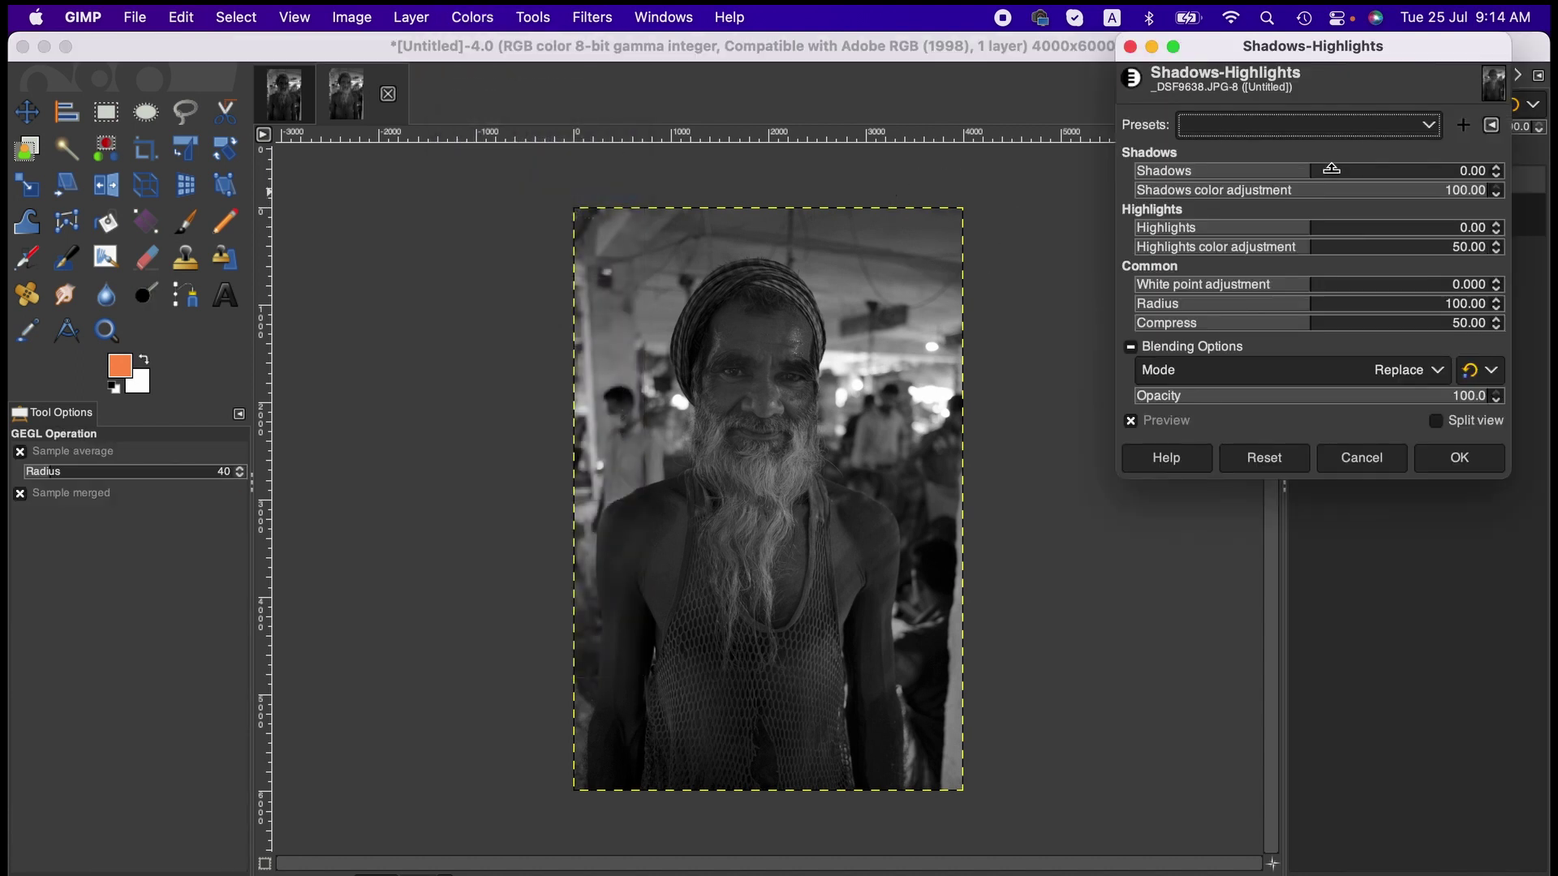
left_click(1359, 165)
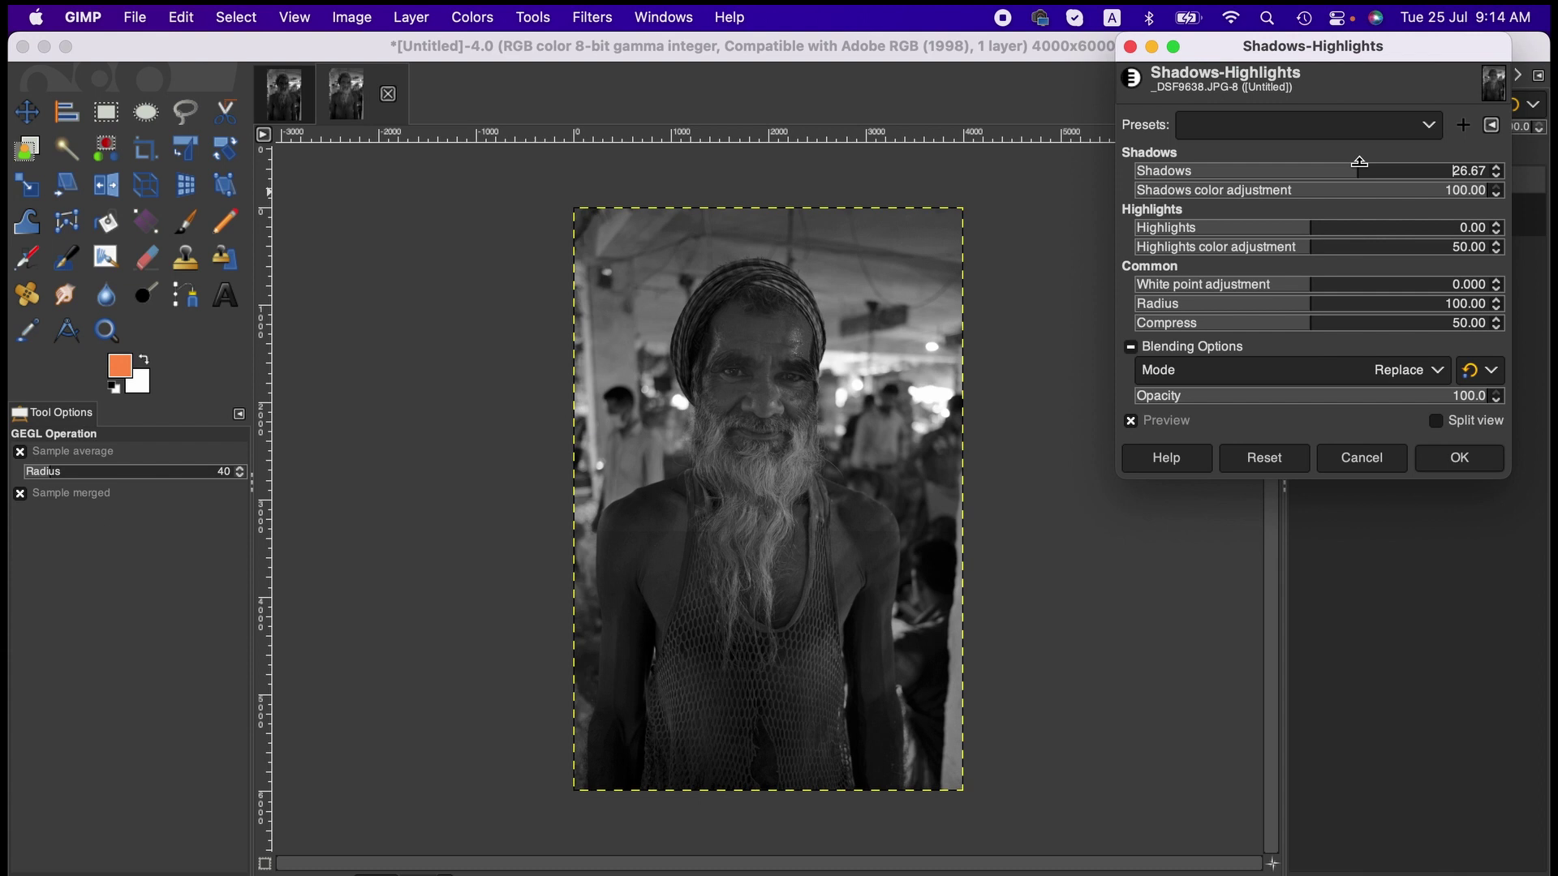
left_click_drag(1359, 163, 1371, 163)
left_click(1280, 226)
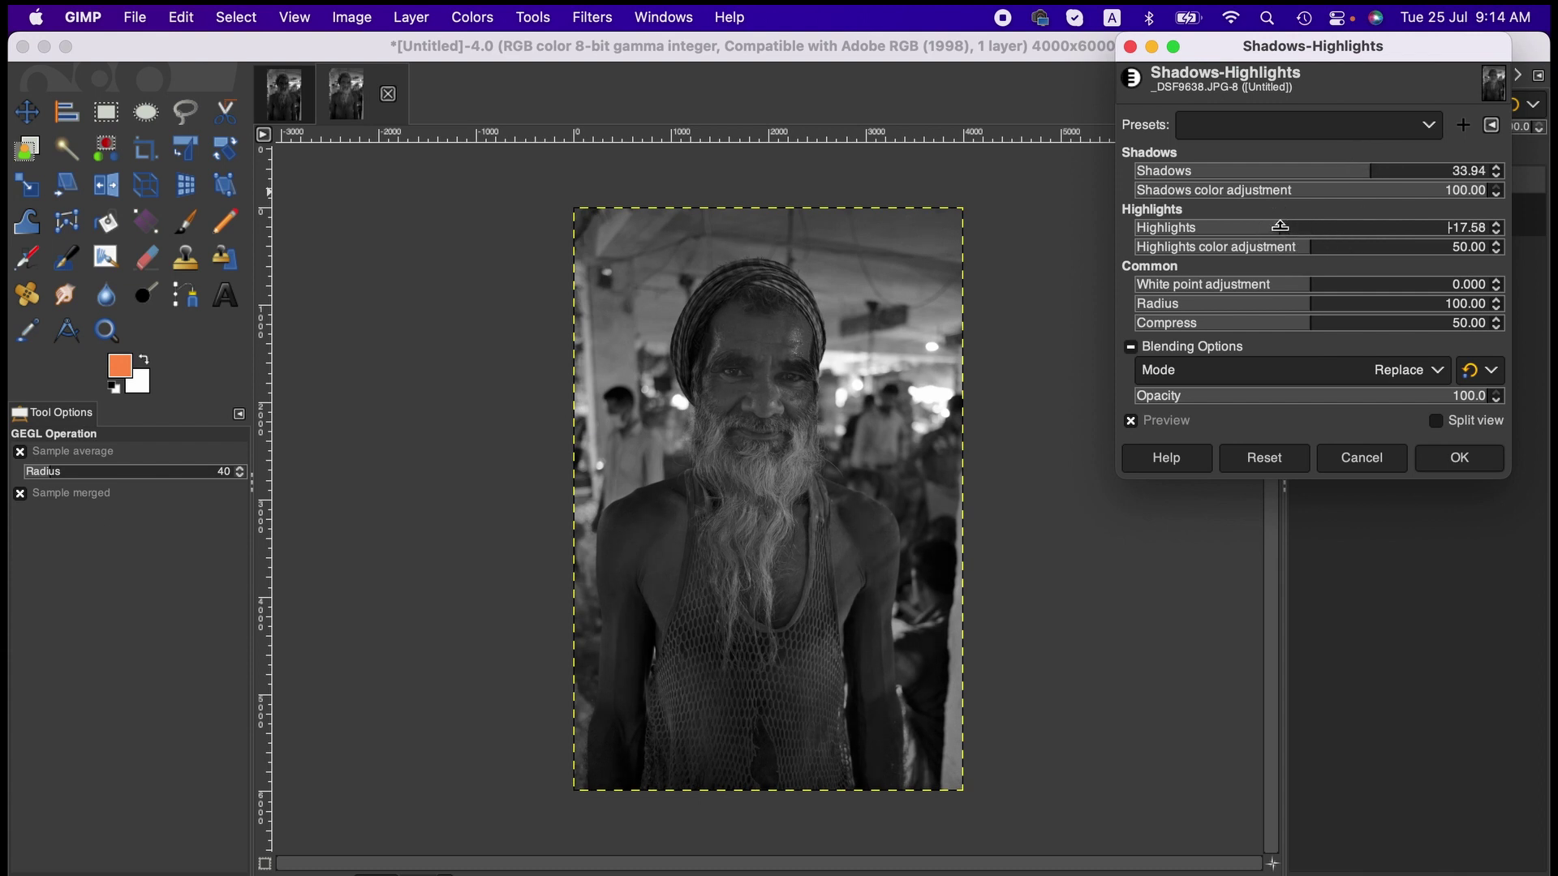
left_click(1391, 168)
left_click_drag(1391, 168, 1380, 167)
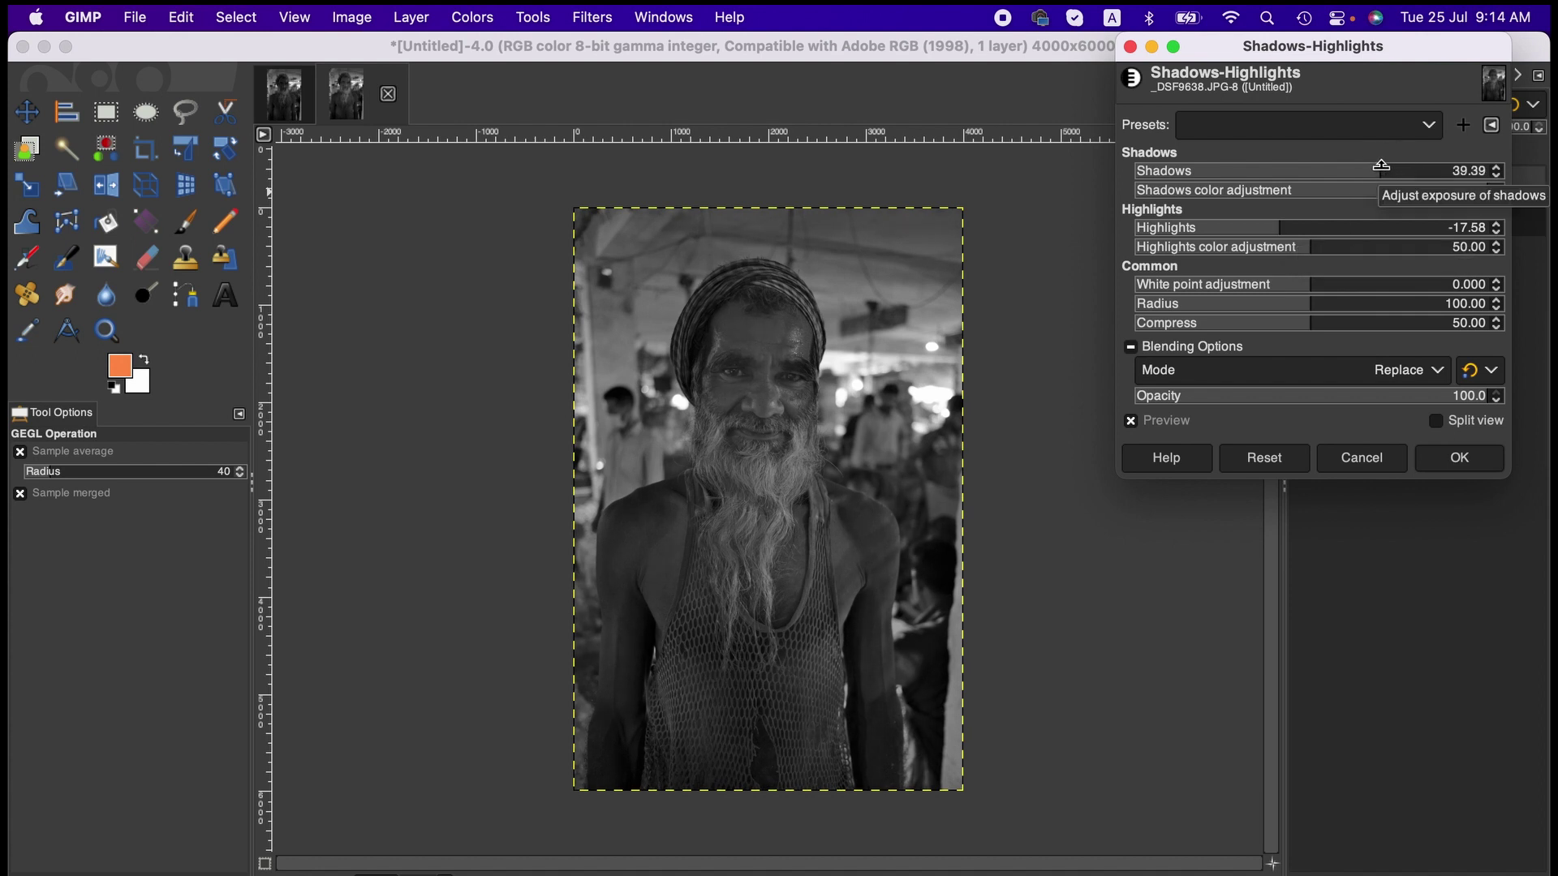
Step: Confirm Shadows-Highlights, then apply Brightness-Contrast with contrast raised to 4, brightness unchanged
left_click(1449, 469)
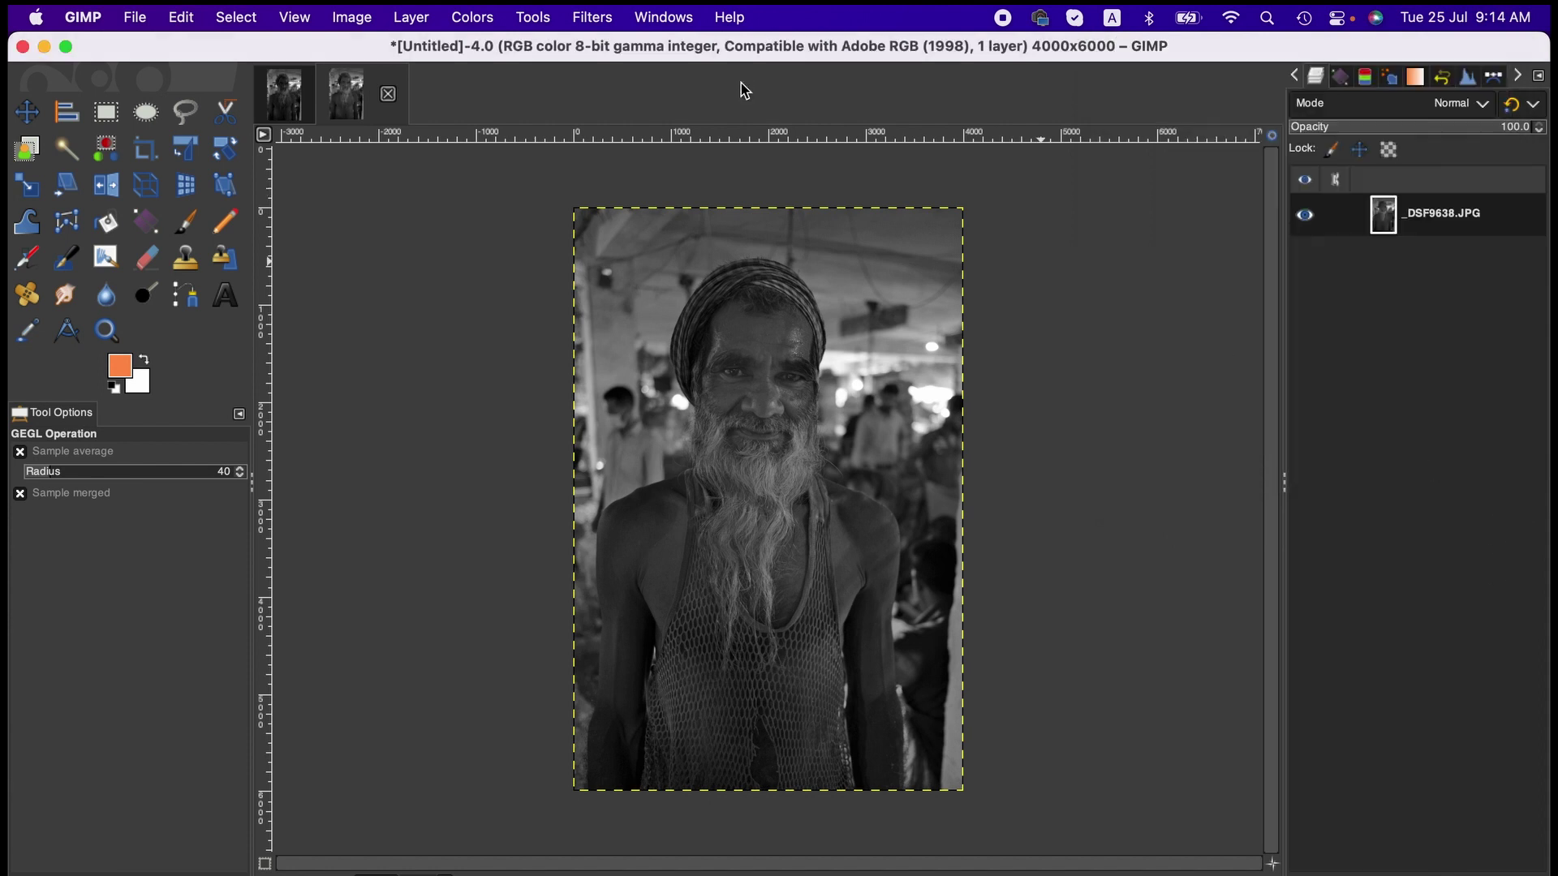
left_click(486, 16)
left_click(552, 213)
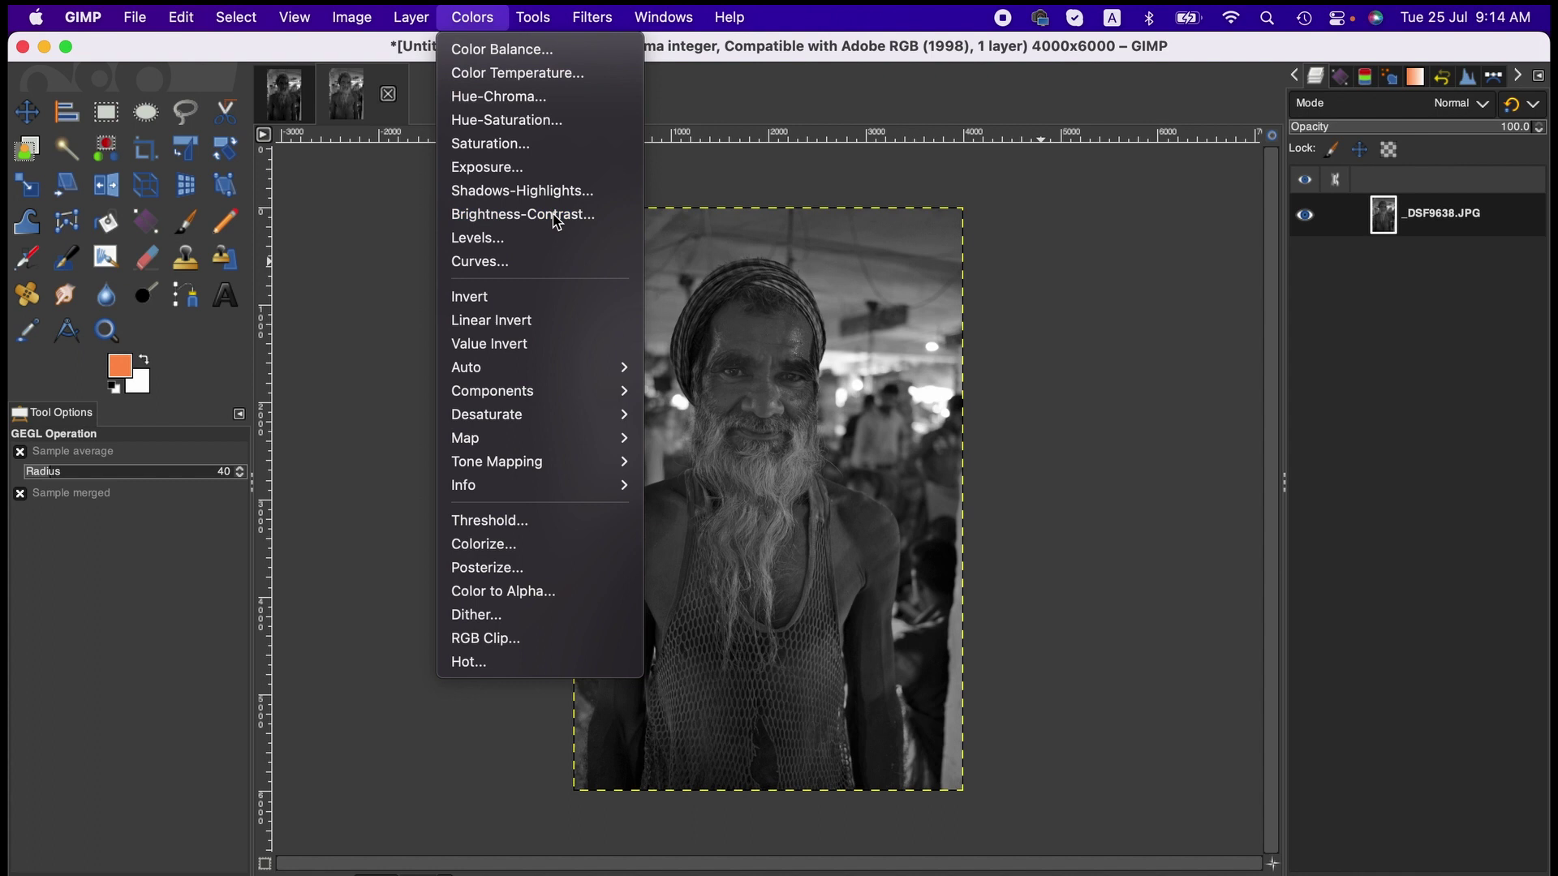
left_click(1536, 175)
left_click(1536, 176)
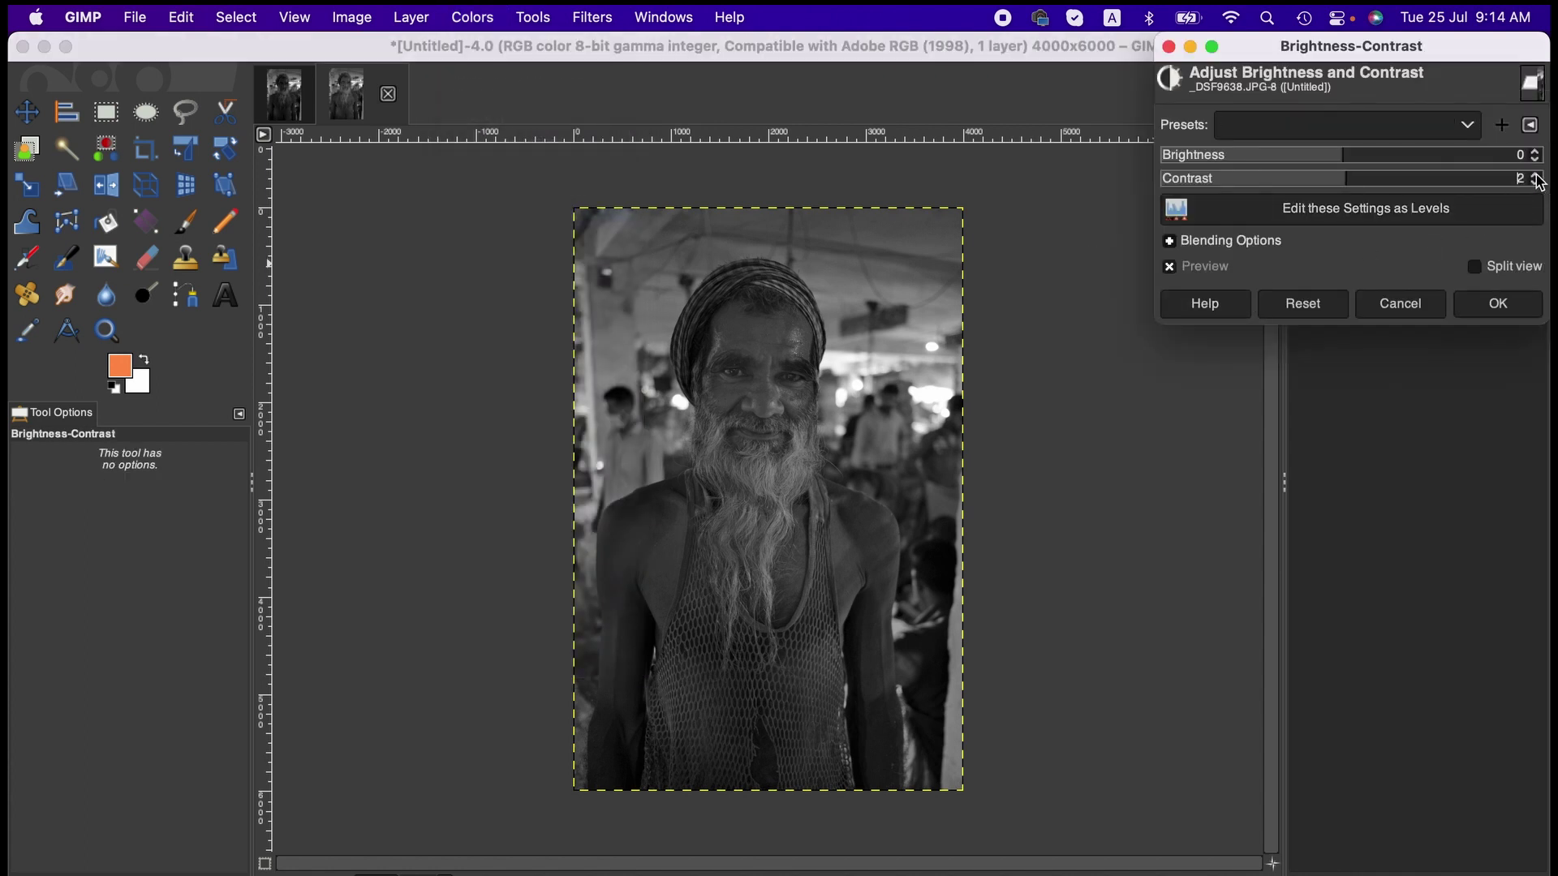
left_click(1537, 175)
left_click(1498, 303)
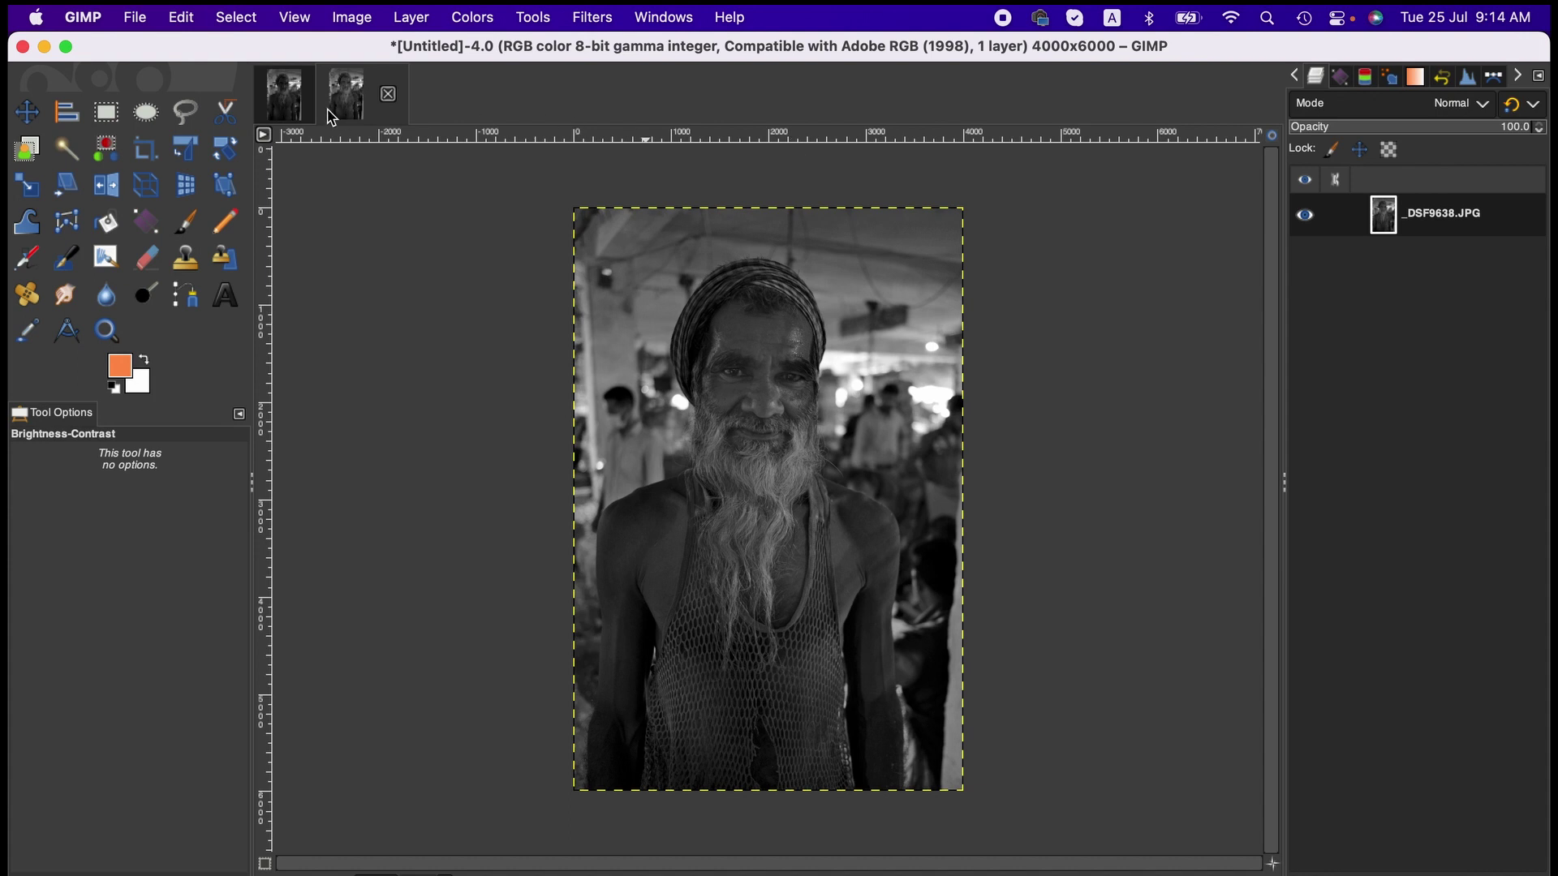
left_click(294, 101)
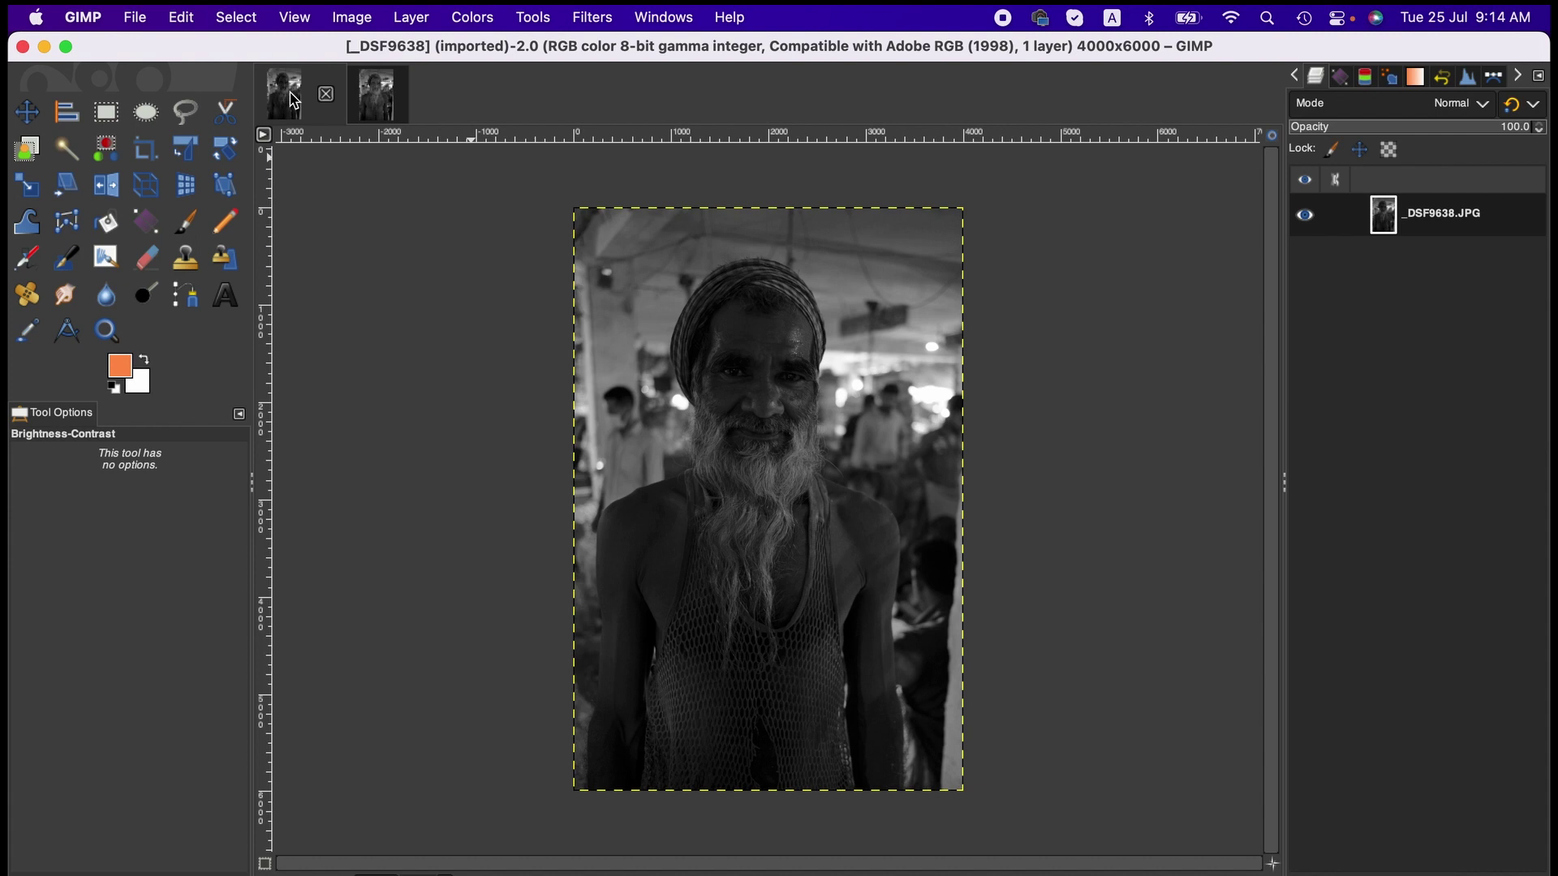
left_click(381, 103)
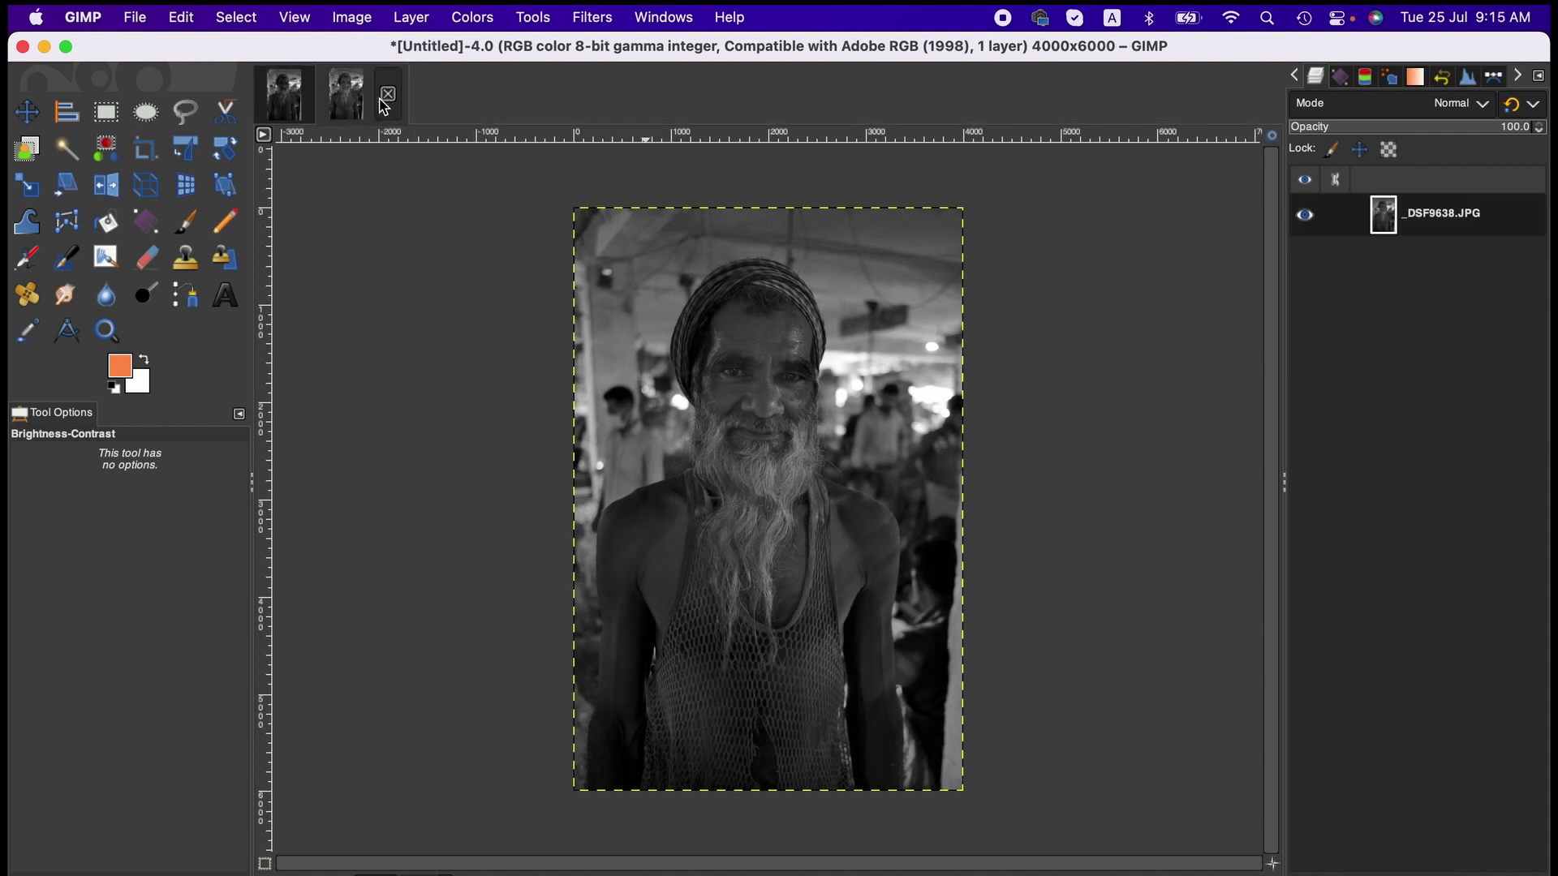